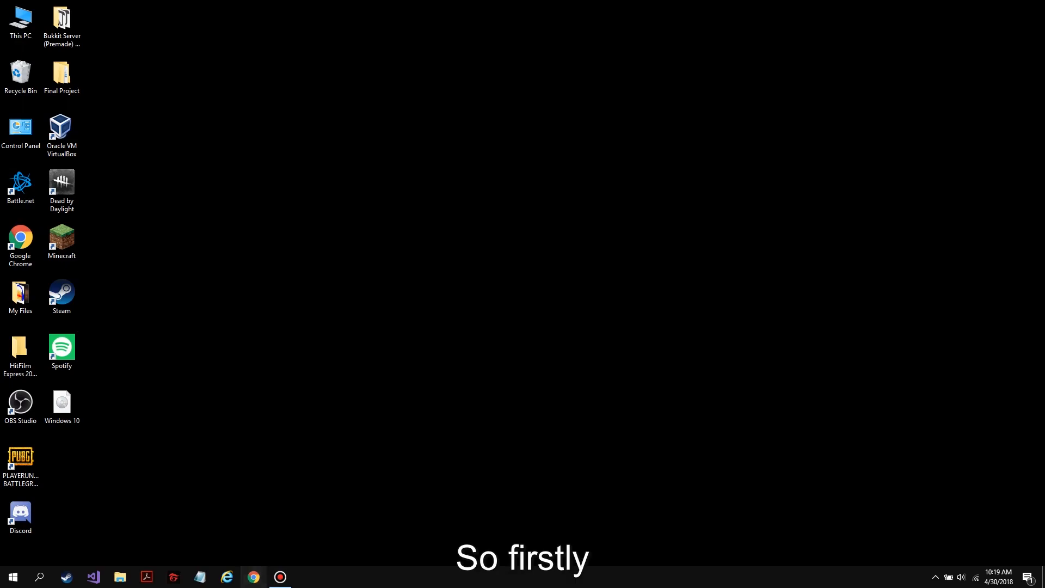
# Search the web for virtualbox in Chrome and try to download the Windows hosts package from the VirtualBox downloads page
pyautogui.write('virtualbox')
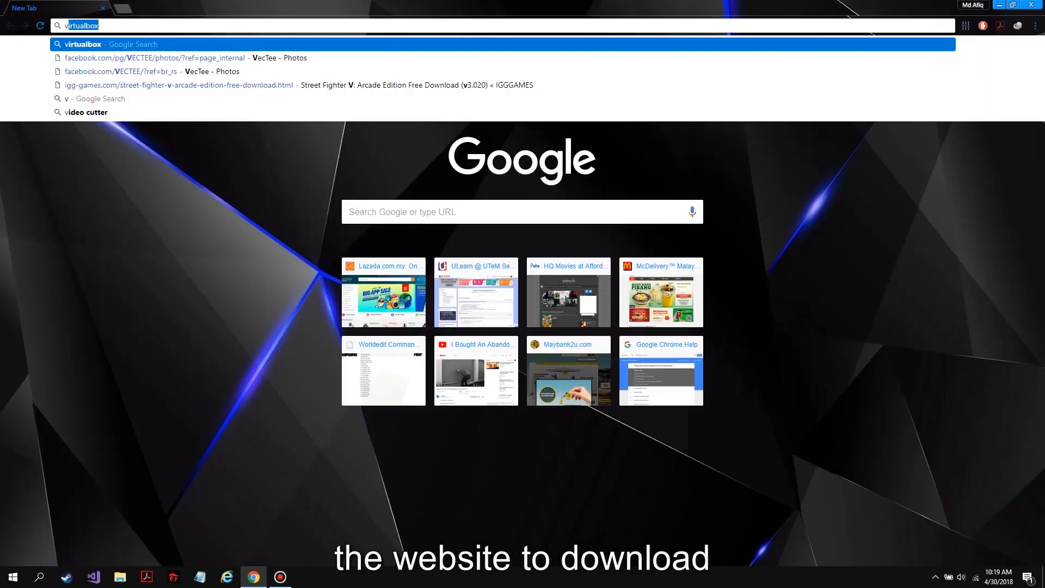
pyautogui.press('Return')
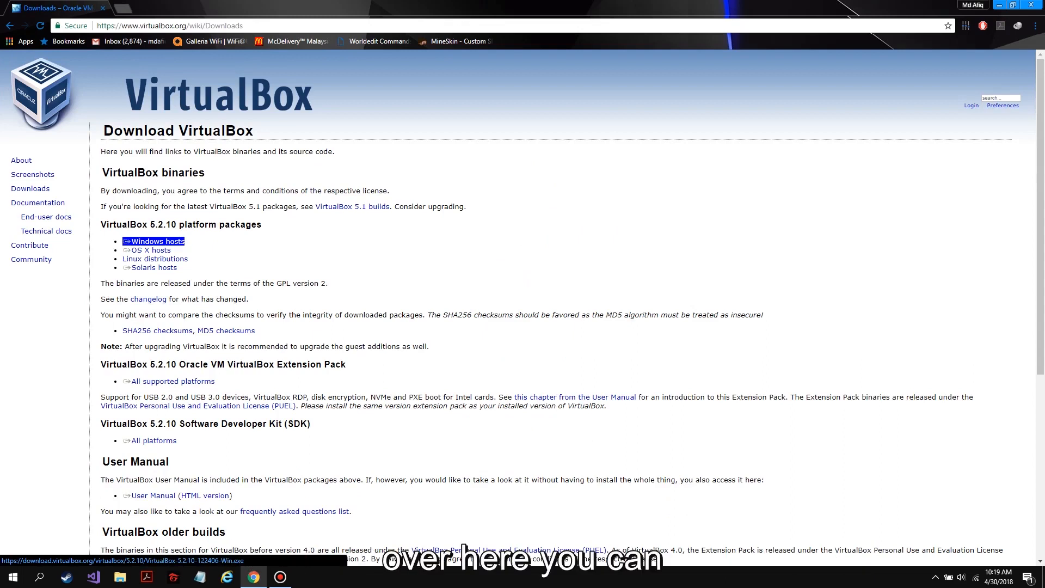
pyautogui.click(154, 241)
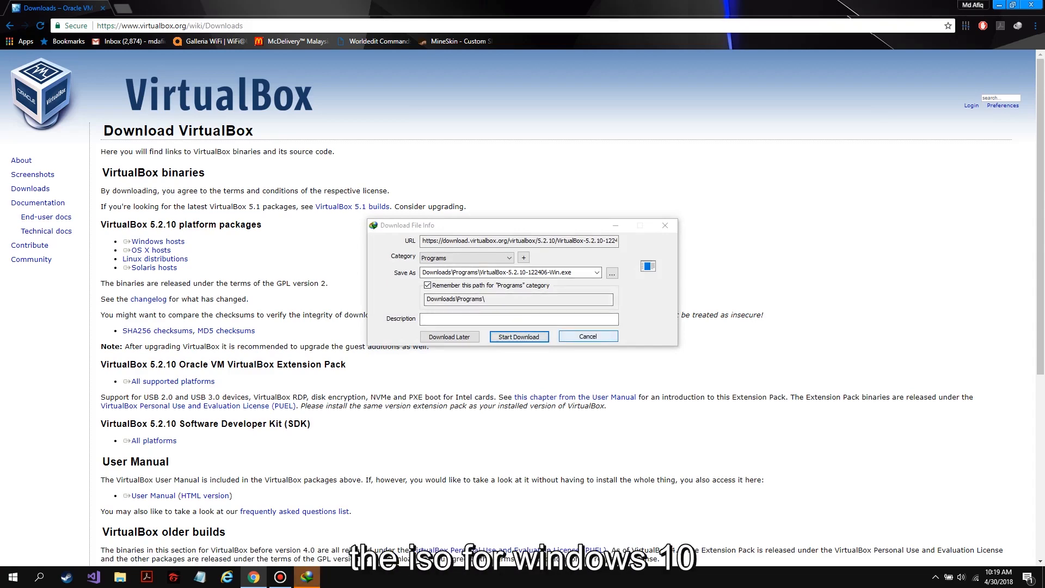
pyautogui.click(588, 337)
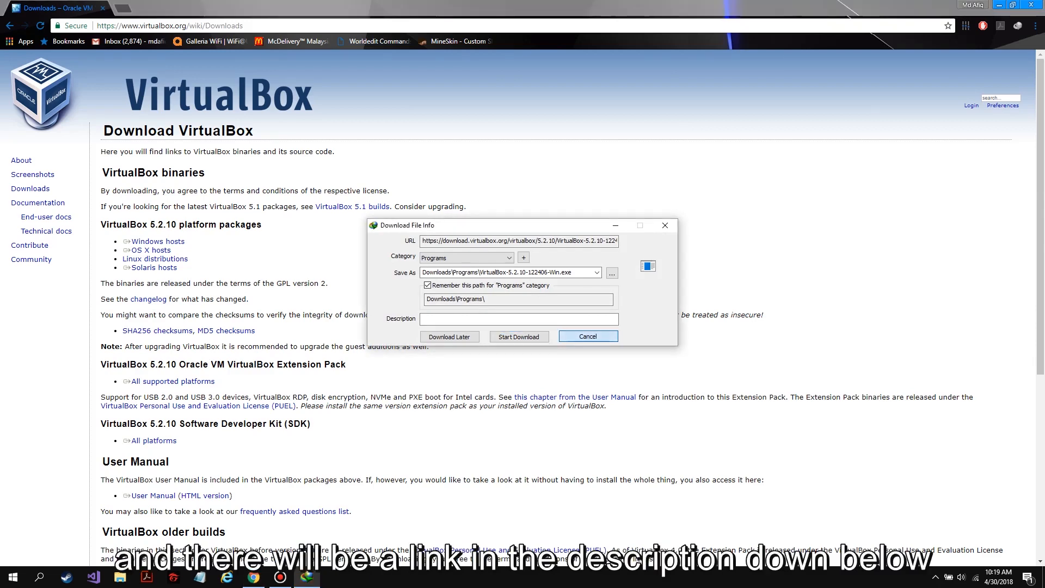
pyautogui.click(588, 336)
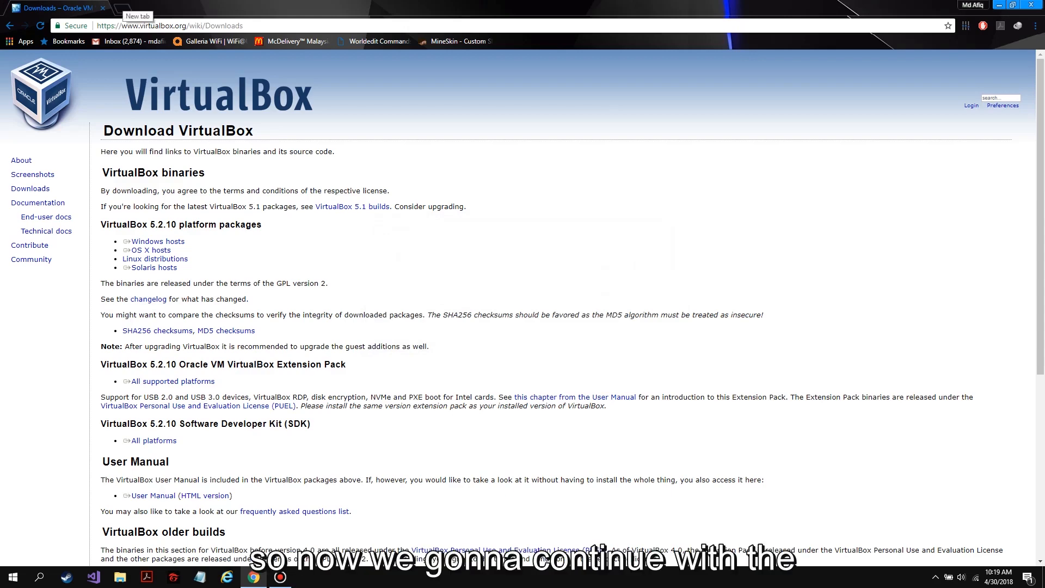
# Search the web for "windows 10 iso" in a new browser tab
pyautogui.hotkey('ctrl', 't')
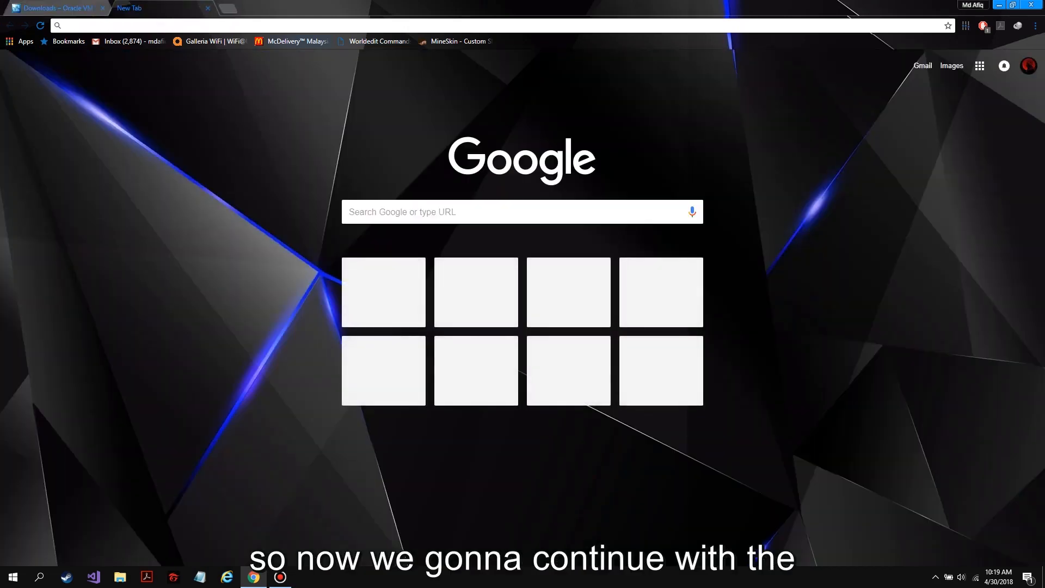
pyautogui.write('windows')
pyautogui.press('Down')
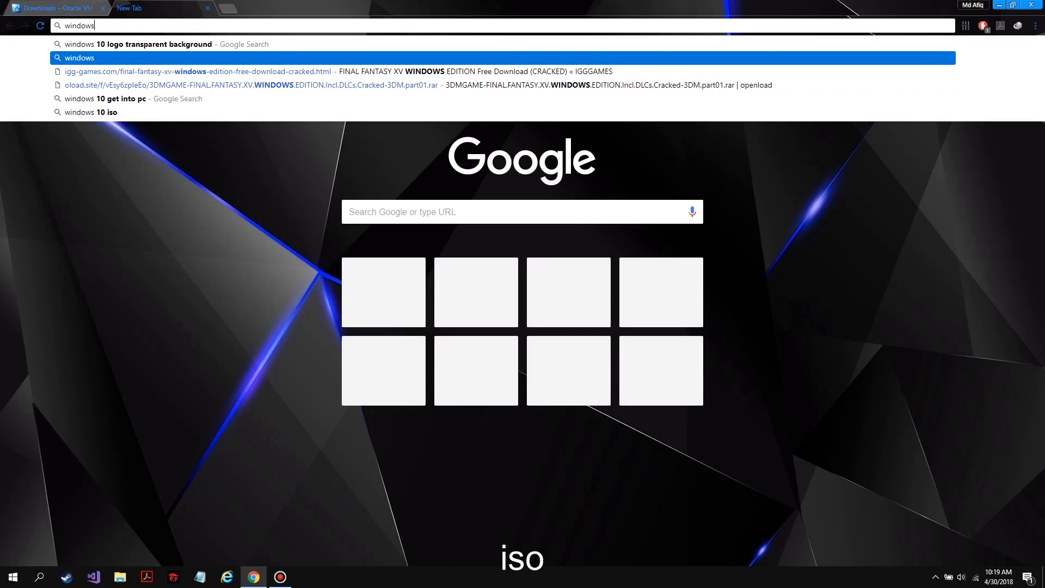
pyautogui.write('10 isdo')
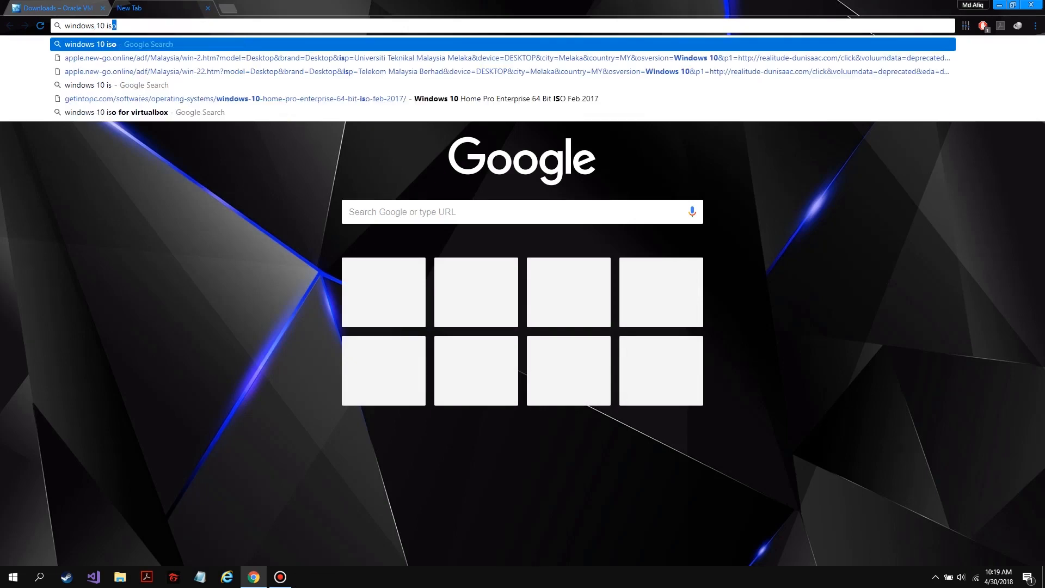
pyautogui.press('BackSpace')
pyautogui.press('BackSpace')
pyautogui.write('o')
pyautogui.press('Return')
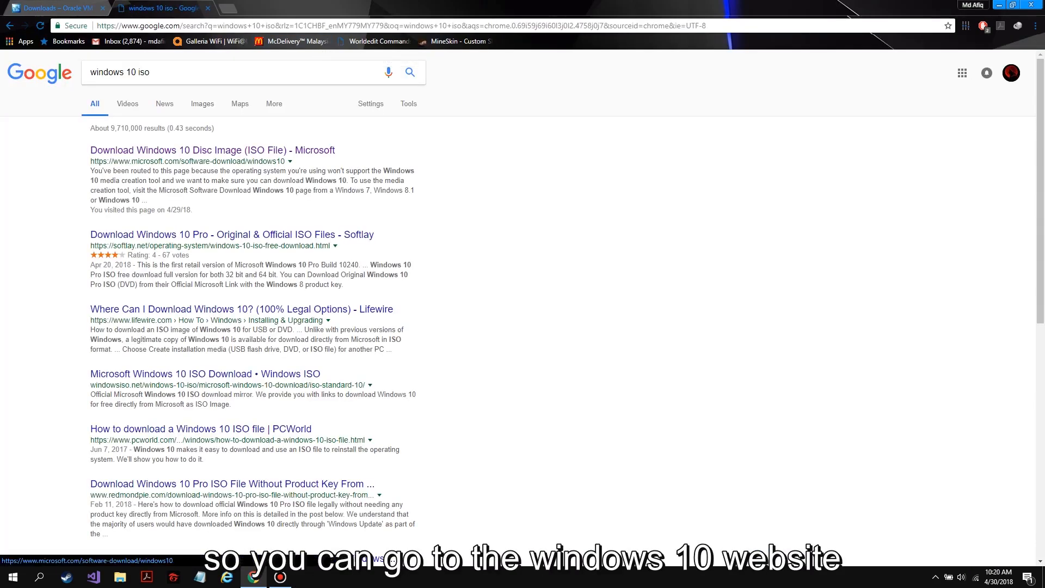
# Download the media creation tool from Microsoft's Download Windows 10 page, resuming the existing download entry, and dismiss the download dialog
pyautogui.click(164, 151)
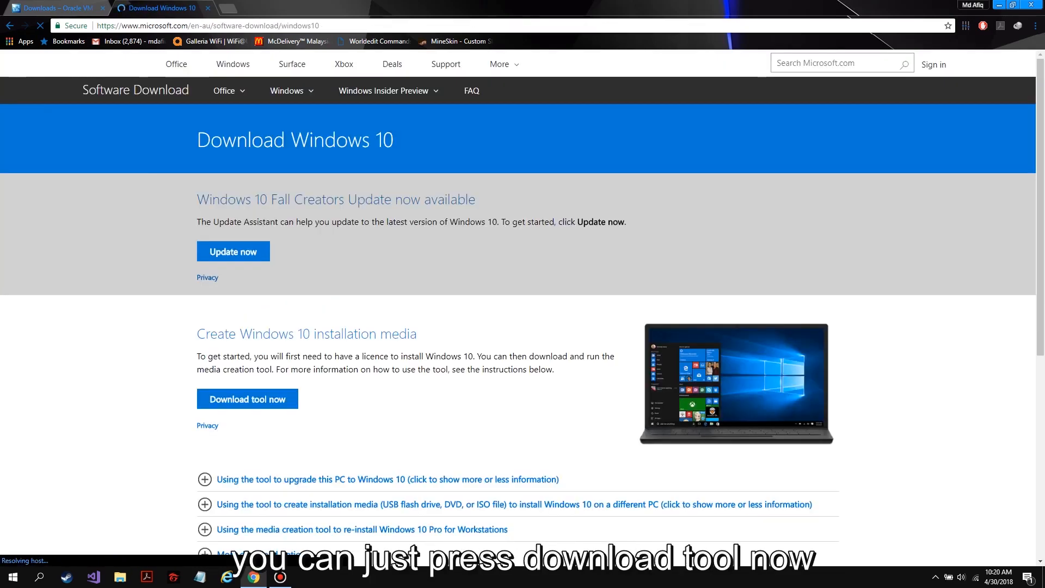
pyautogui.click(247, 399)
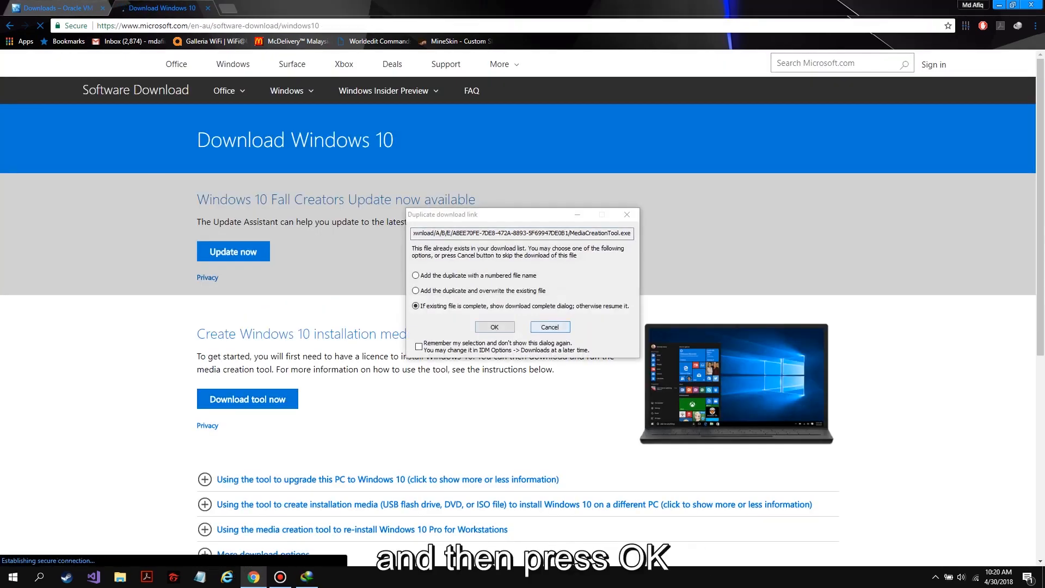
pyautogui.press('Return')
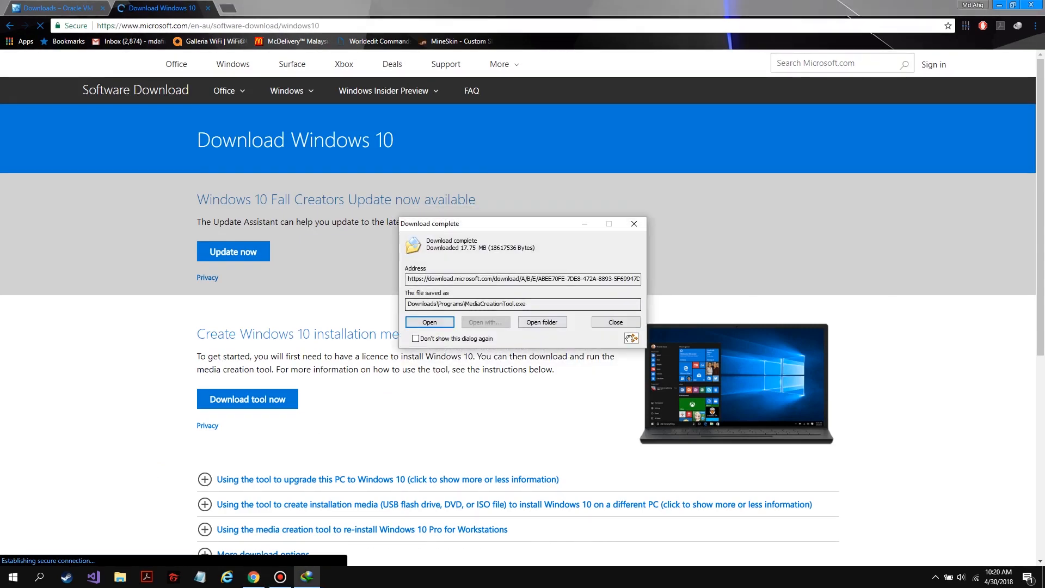
pyautogui.click(615, 323)
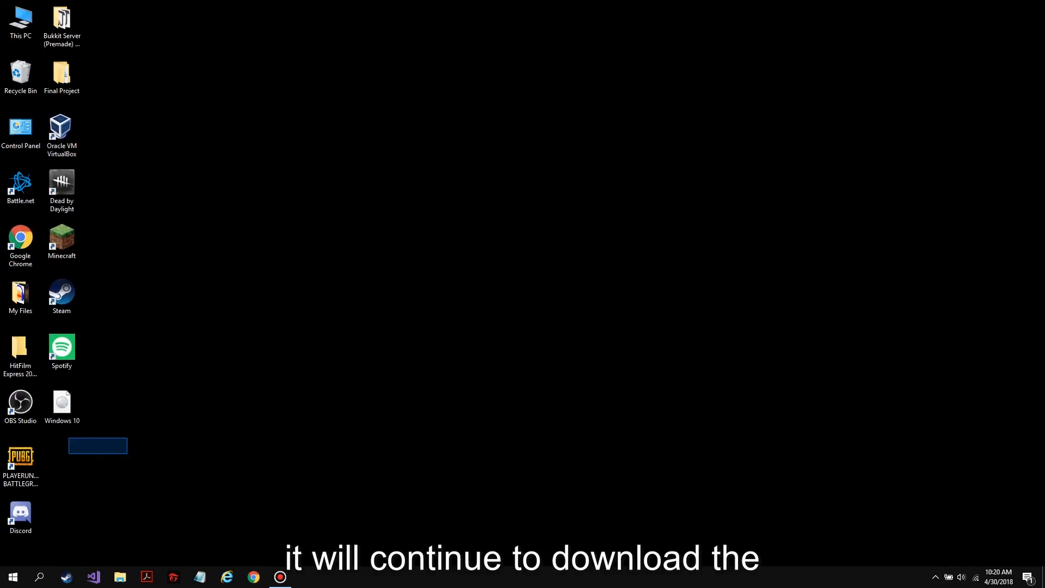
pyautogui.moveTo(69, 438); pyautogui.dragTo(57, 389)
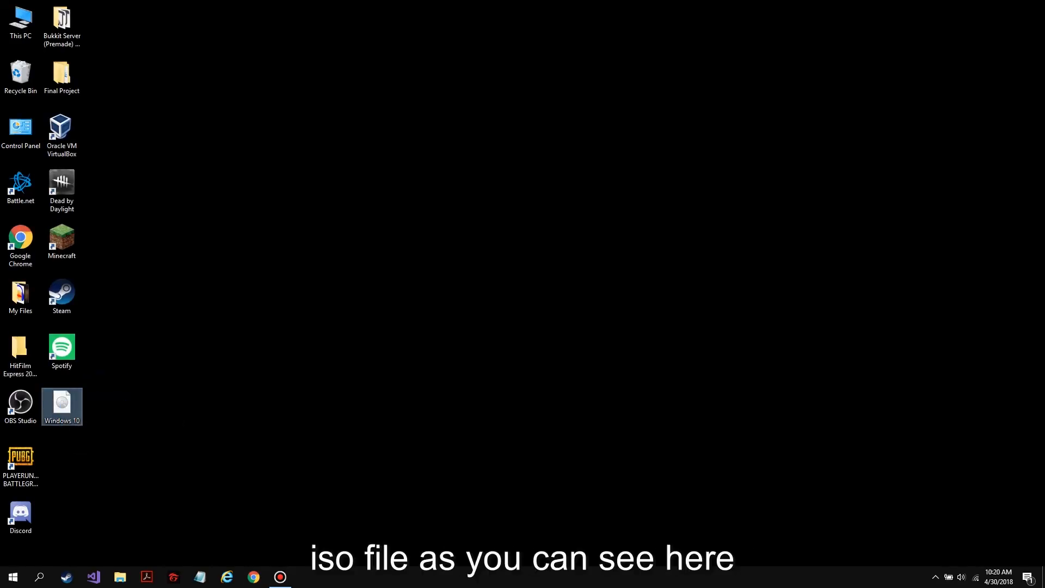
pyautogui.click(112, 430)
# Open Oracle VM VirtualBox and set up a new virtual machine named Windows 10 with 8192 MB of memory
pyautogui.click(62, 135)
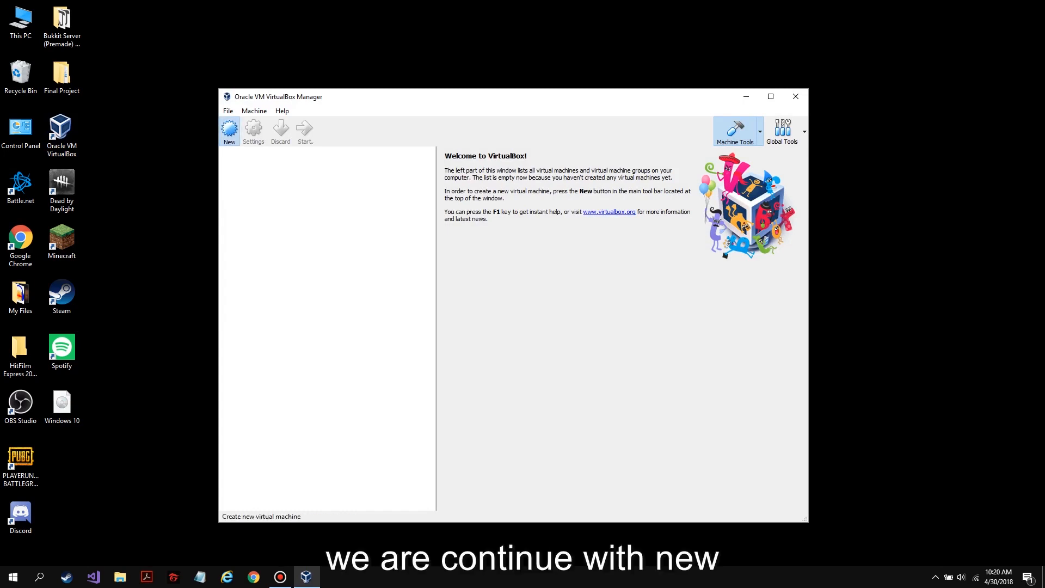
pyautogui.click(229, 131)
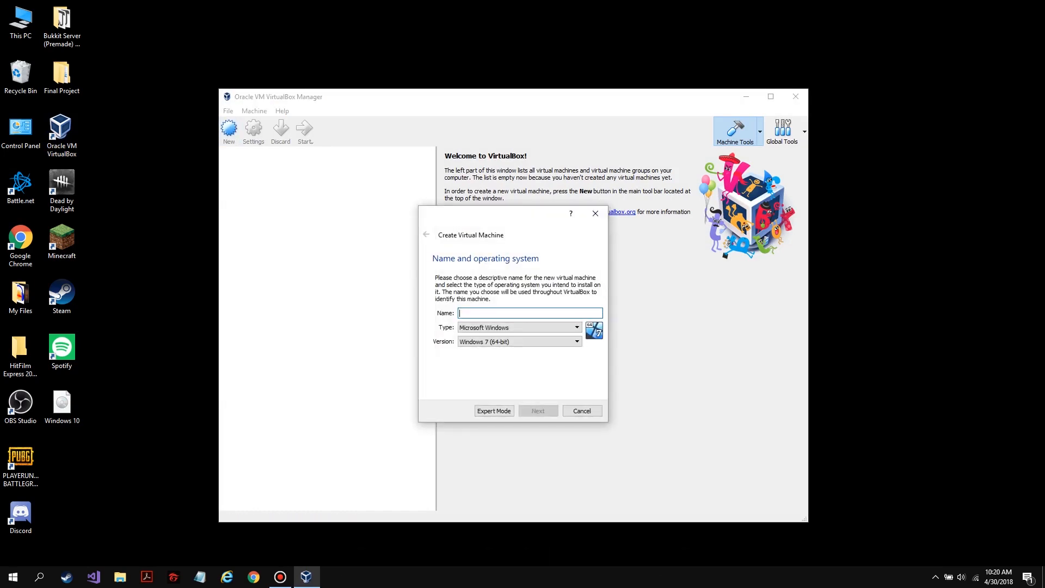
pyautogui.write('Windows 10')
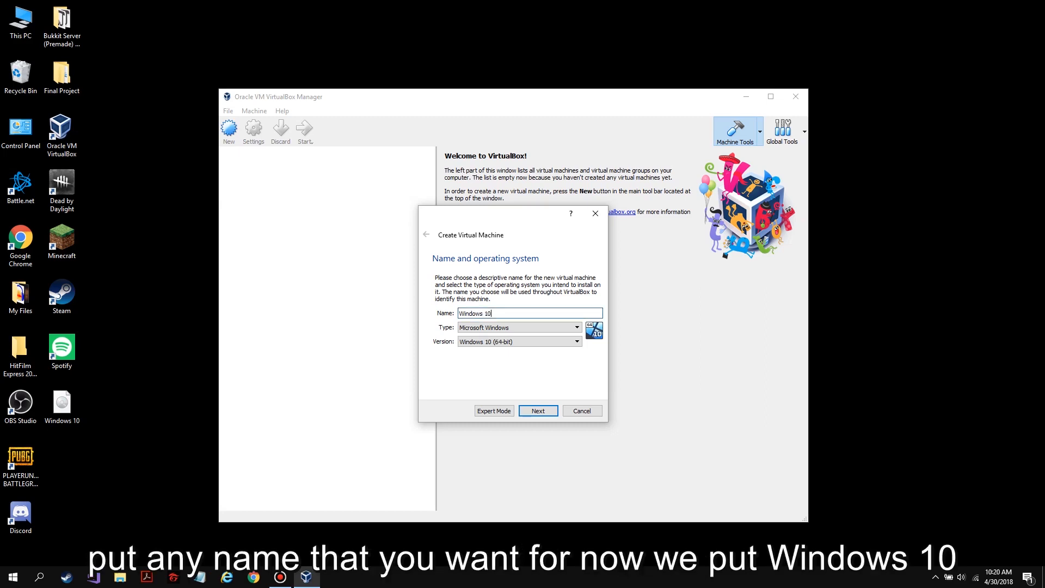
pyautogui.press('Return')
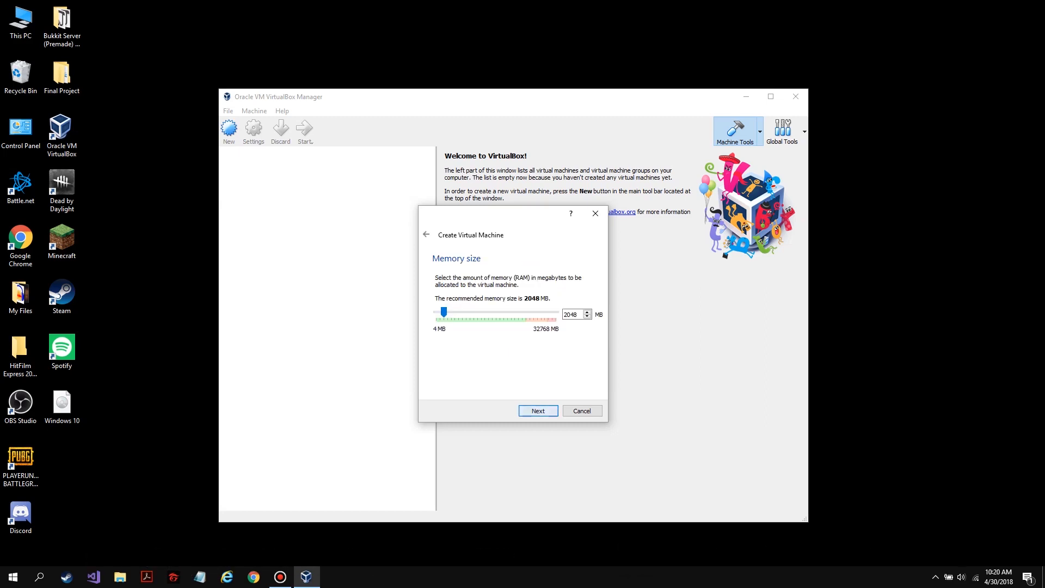
pyautogui.moveTo(443, 312); pyautogui.dragTo(467, 312)
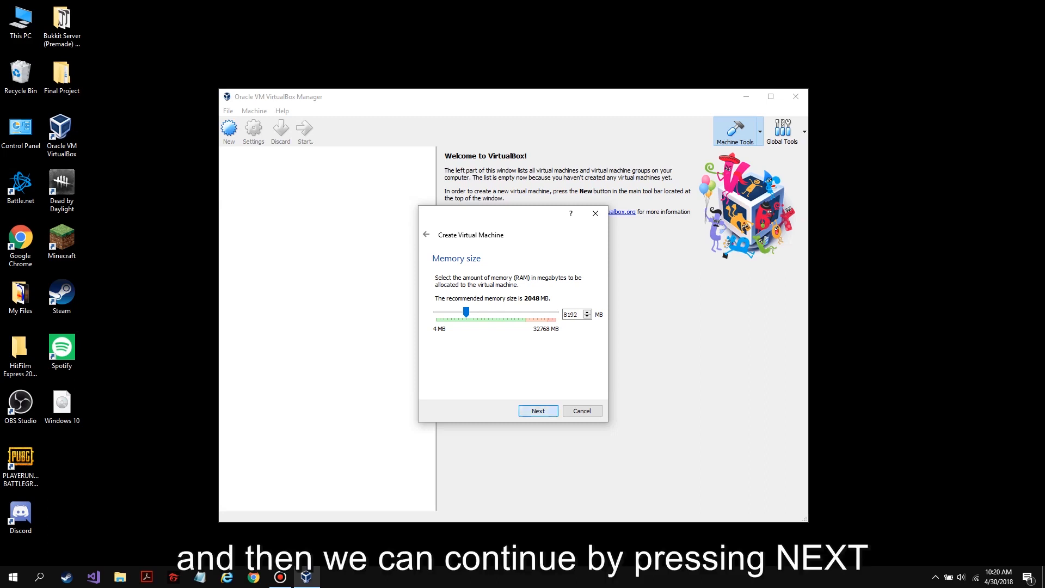
pyautogui.click(538, 411)
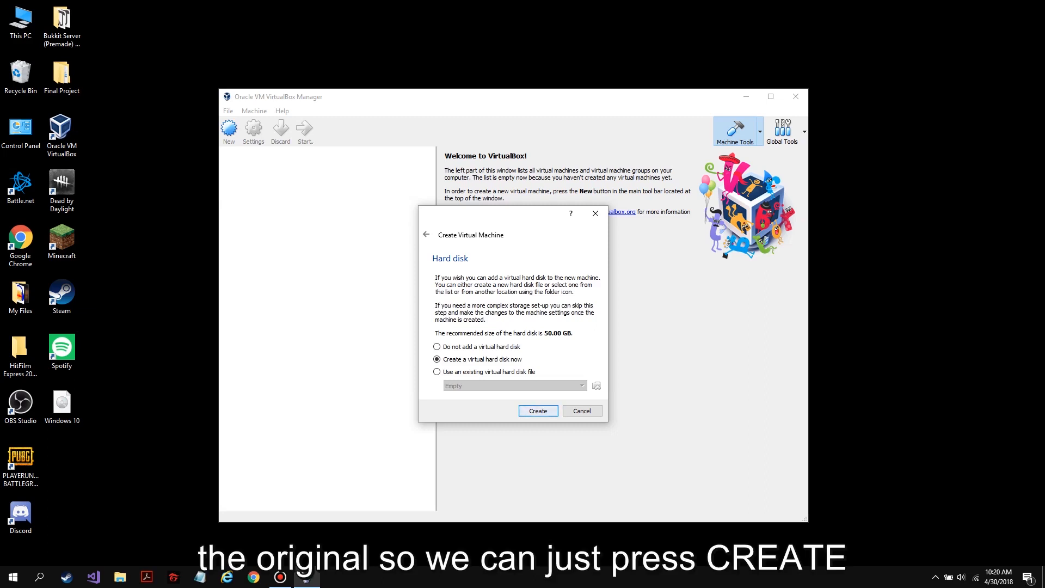
# Create a dynamically allocated 50 GB VDI virtual hard disk named Windows 10 for the new machine
pyautogui.press('Return')
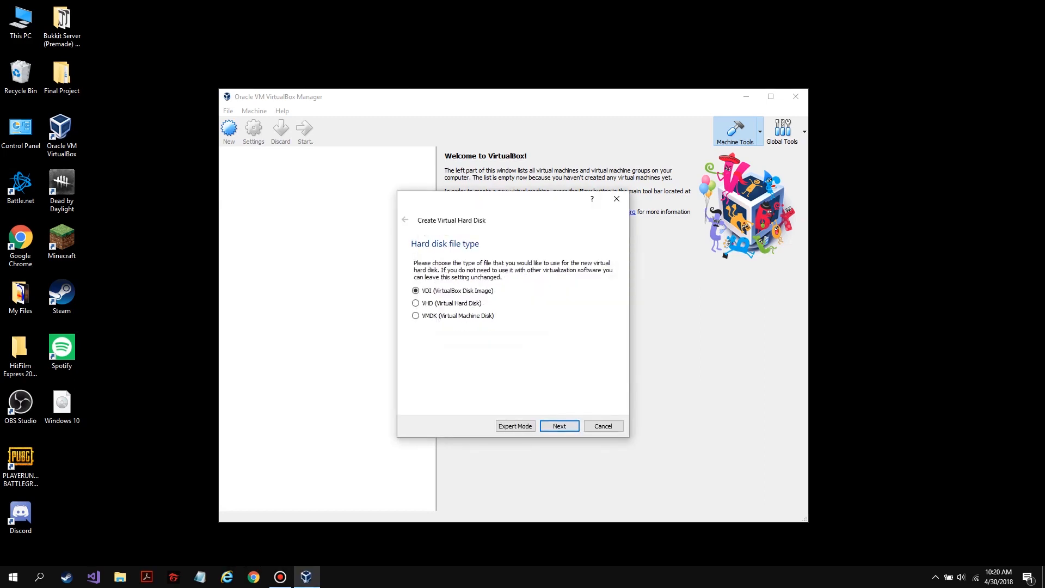
pyautogui.press('Return')
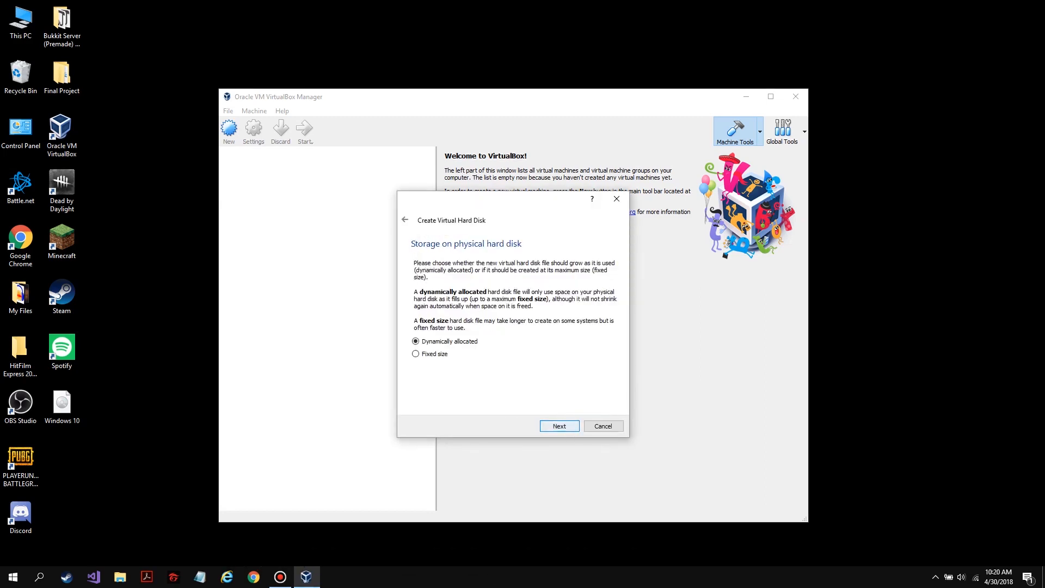
pyautogui.press('Return')
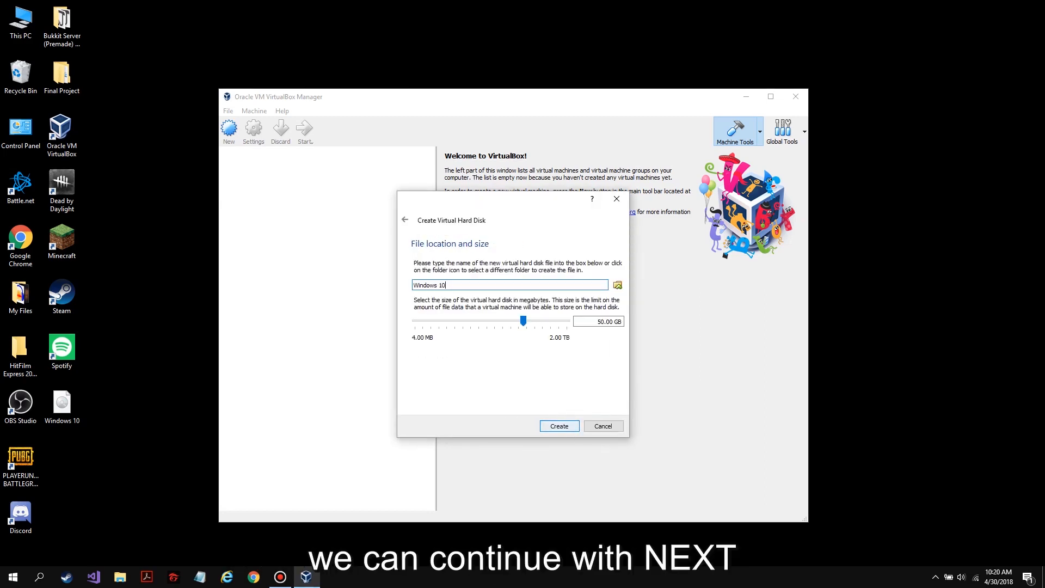
pyautogui.press('Tab')
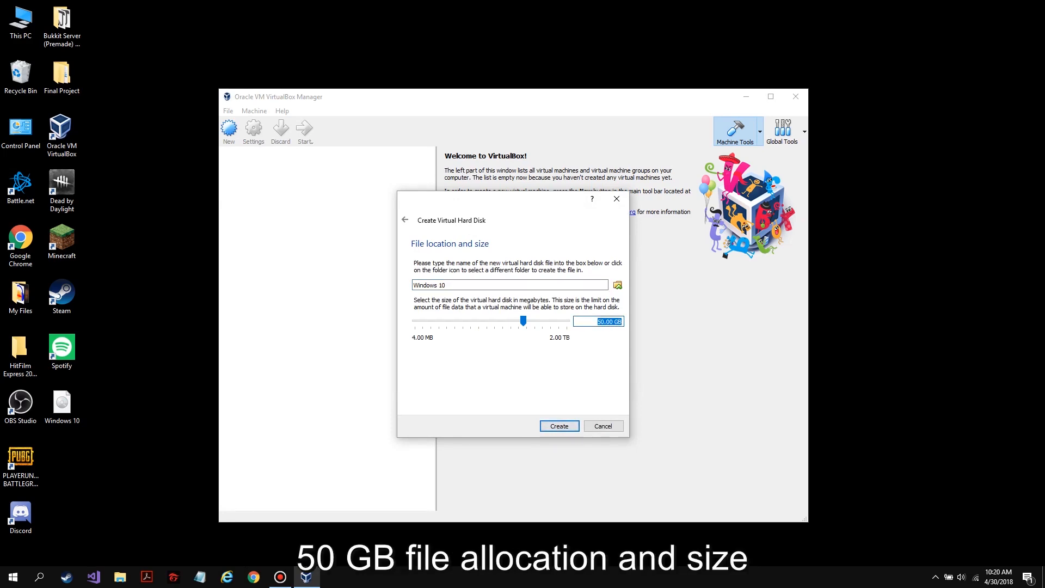
pyautogui.press('Return')
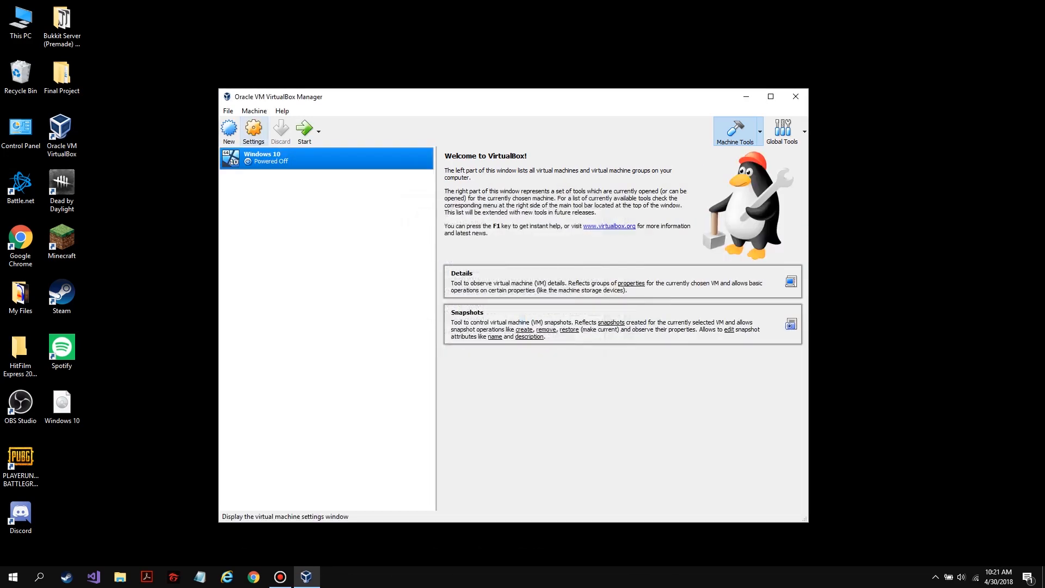
# Attach the Windows 10 ISO from the Desktop to the virtual machine's empty optical drive and save the storage settings
pyautogui.click(254, 131)
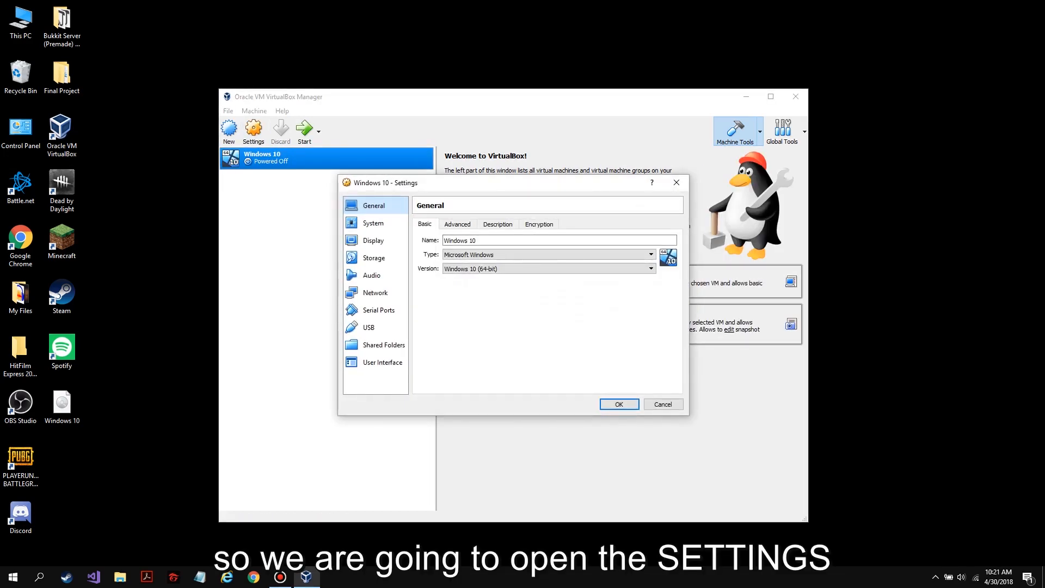
pyautogui.click(375, 258)
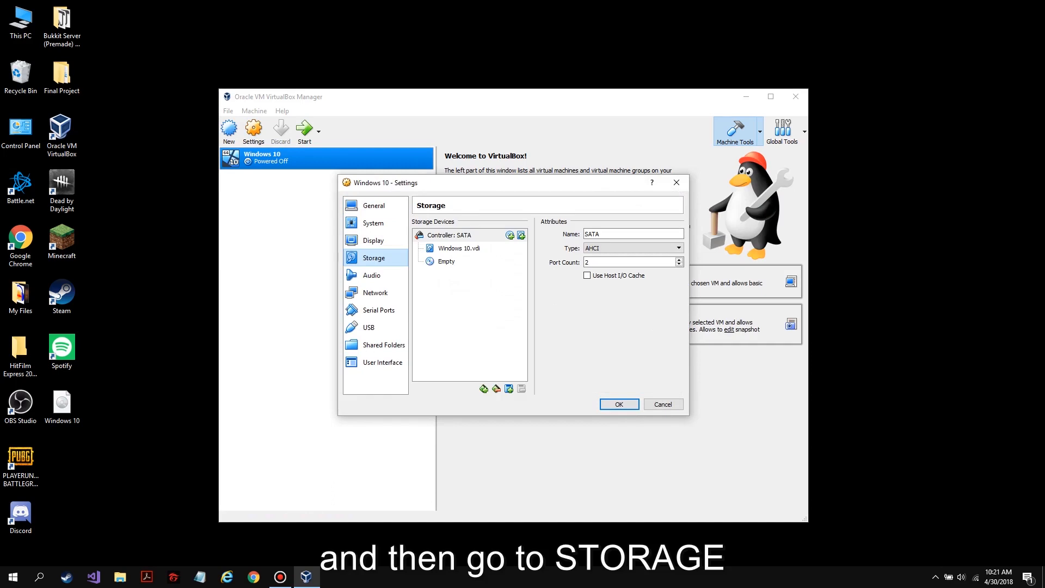
pyautogui.click(446, 262)
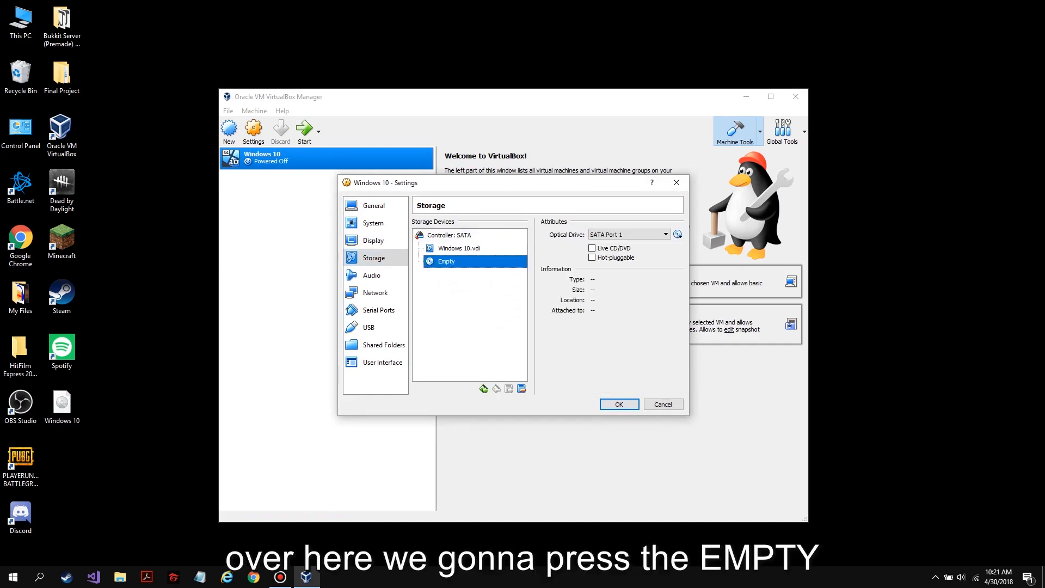
pyautogui.click(678, 234)
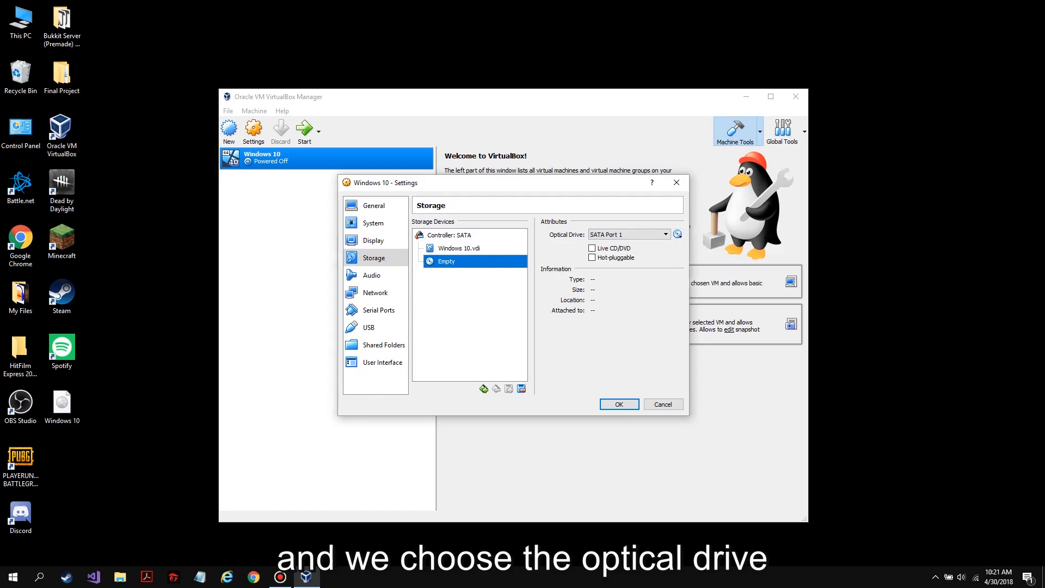
pyautogui.click(738, 249)
pyautogui.click(383, 298)
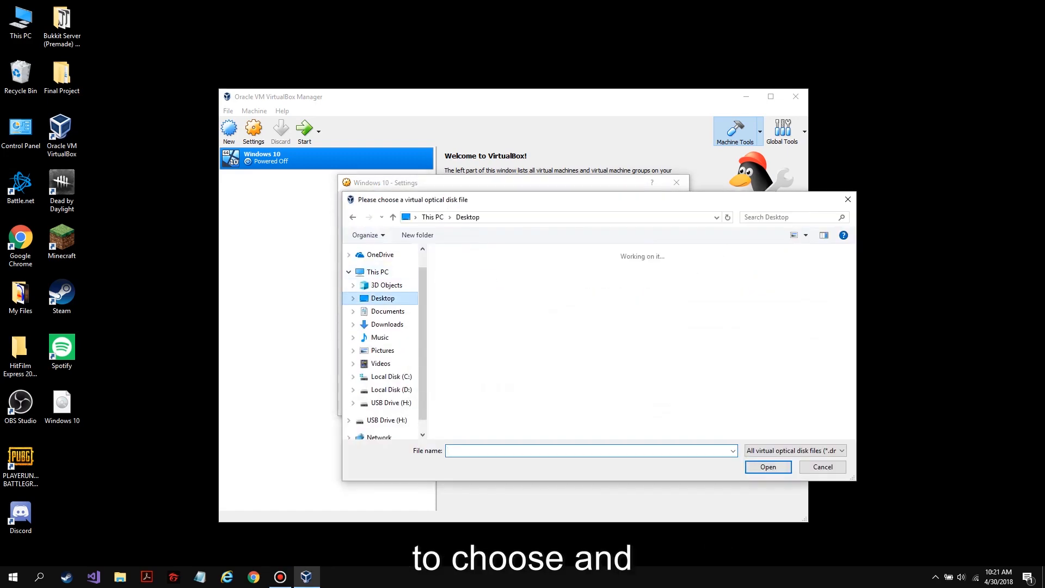
pyautogui.click(526, 367)
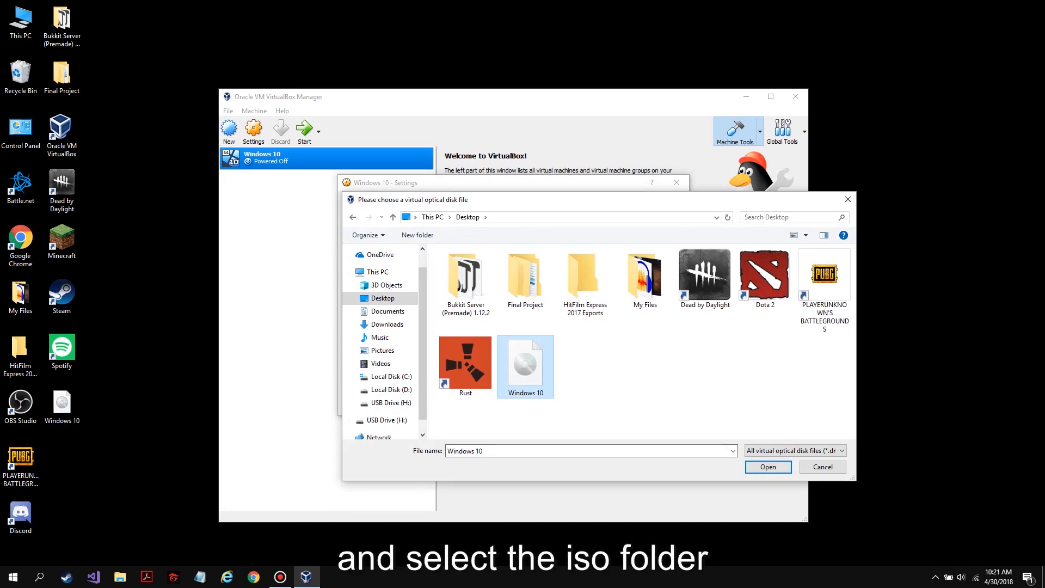
pyautogui.click(768, 467)
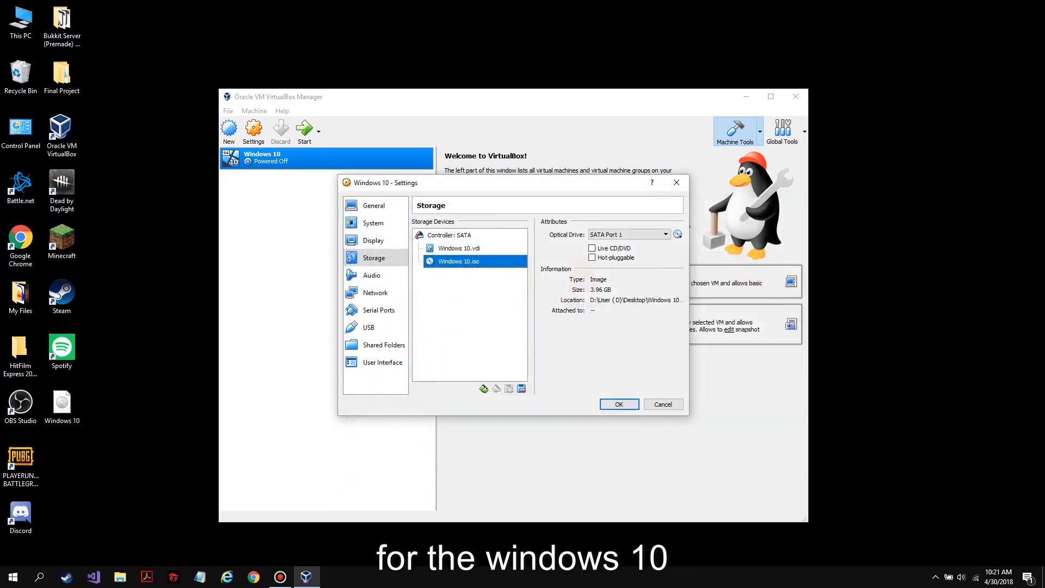
pyautogui.click(619, 404)
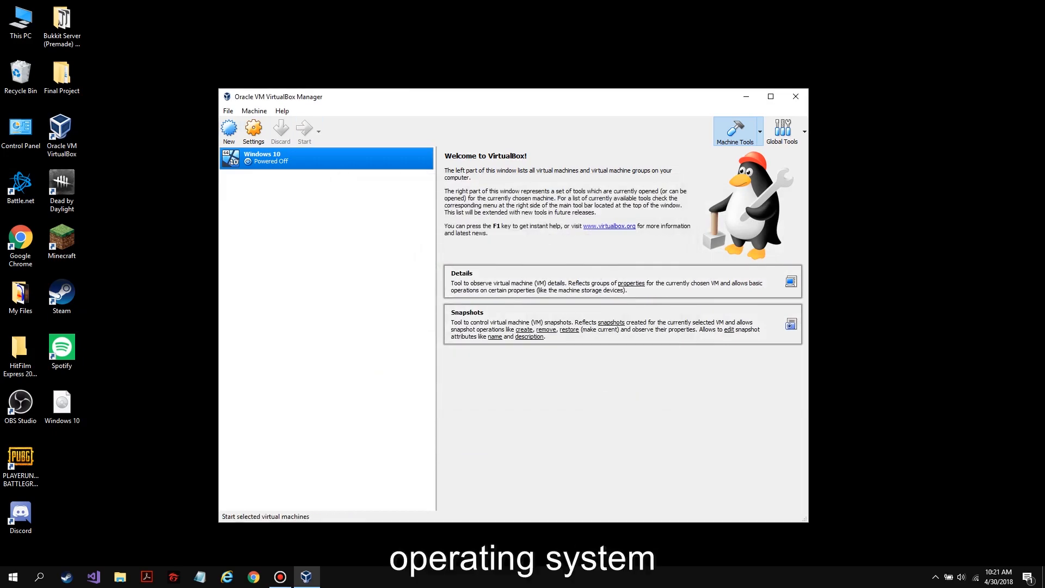
# Start the Windows 10 virtual machine and accept English (United States) and the US keyboard in Windows Setup
pyautogui.click(305, 131)
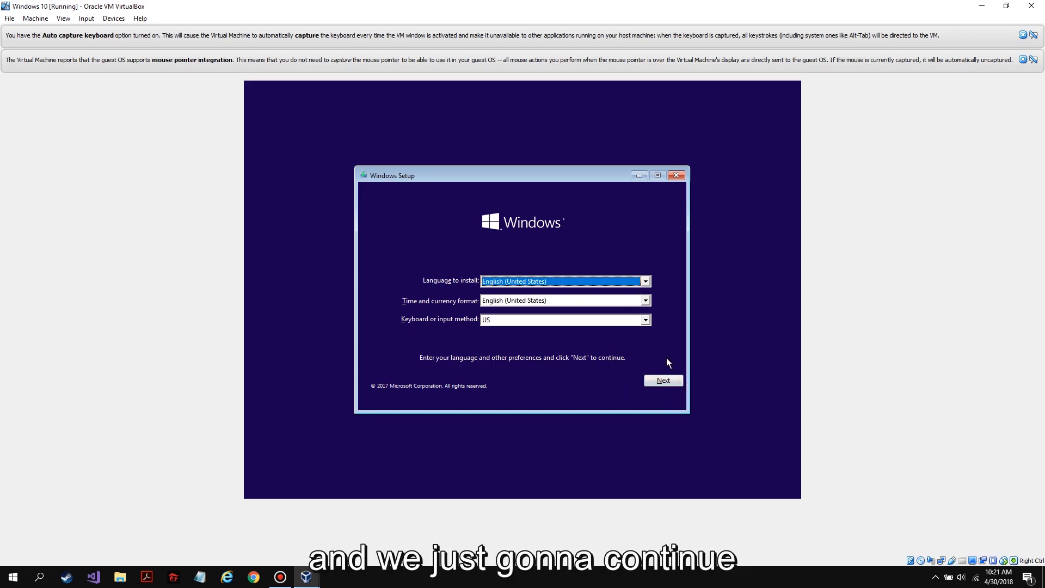
pyautogui.click(669, 380)
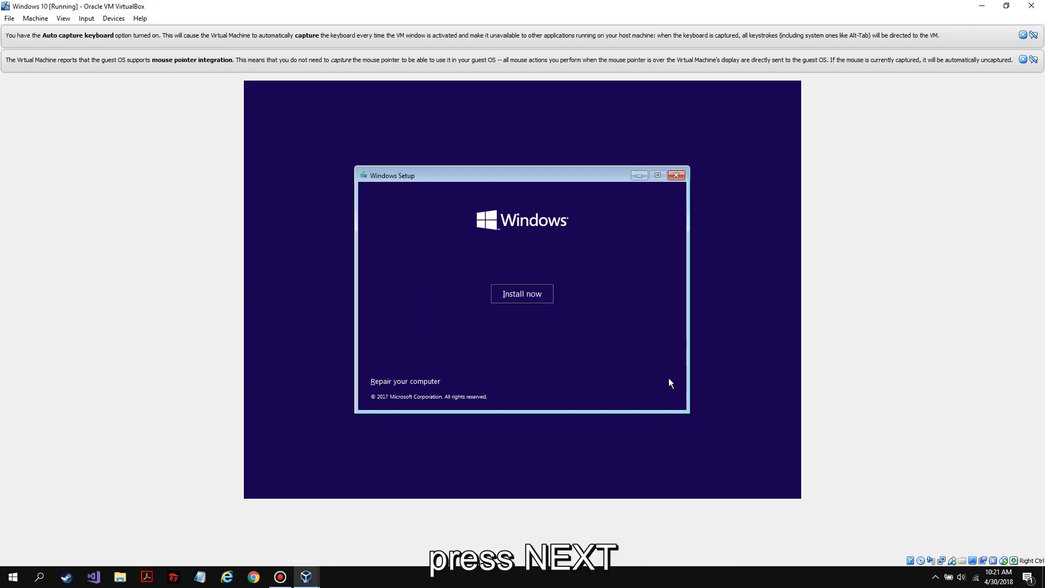
# Begin the Windows installation without a product key, choosing Windows 10 Home x64 and accepting the license terms
pyautogui.click(520, 295)
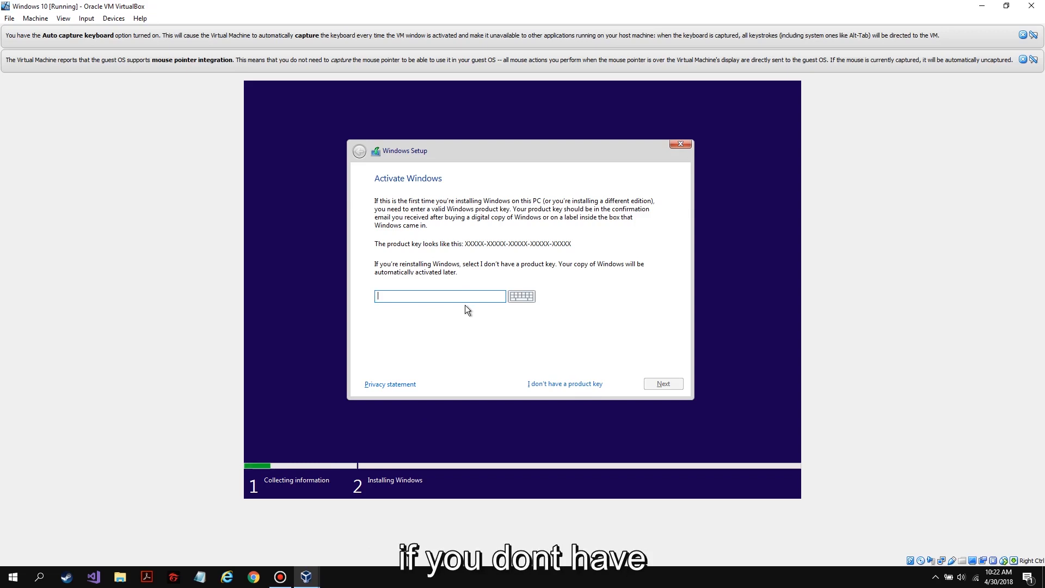
pyautogui.click(589, 385)
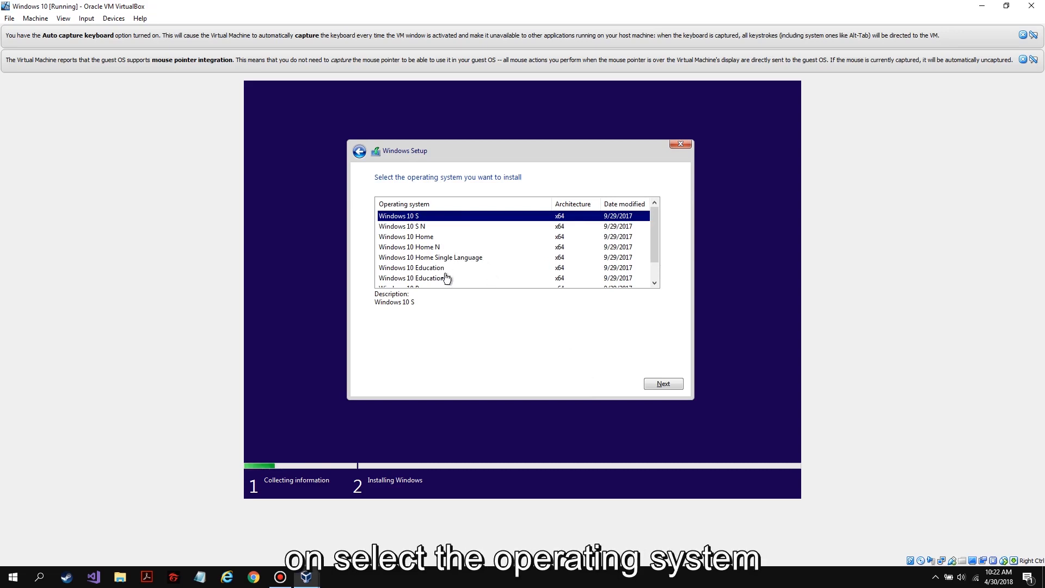
pyautogui.scroll(-1, 445, 279)
pyautogui.click(440, 217)
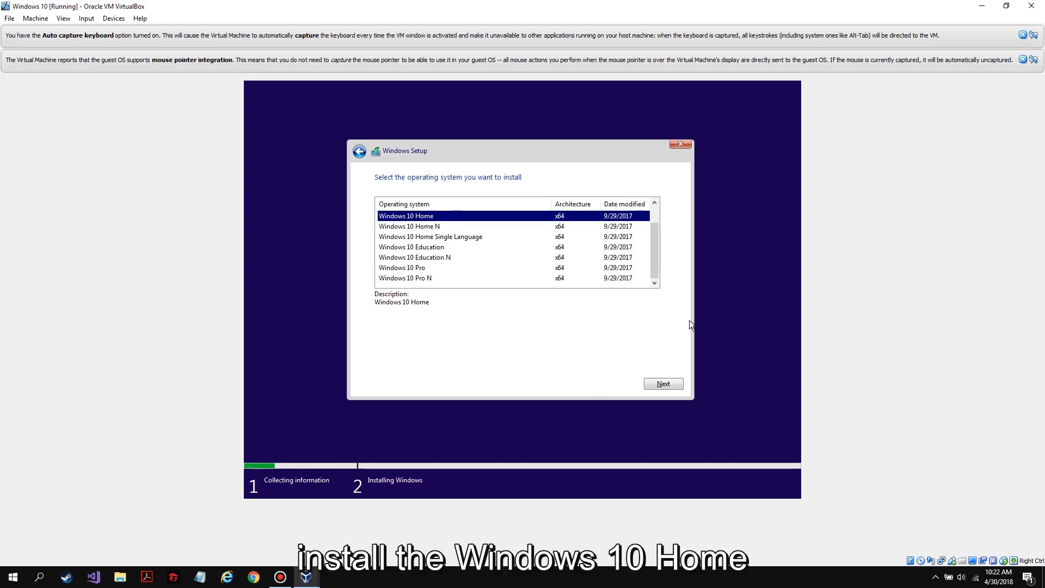
pyautogui.click(661, 384)
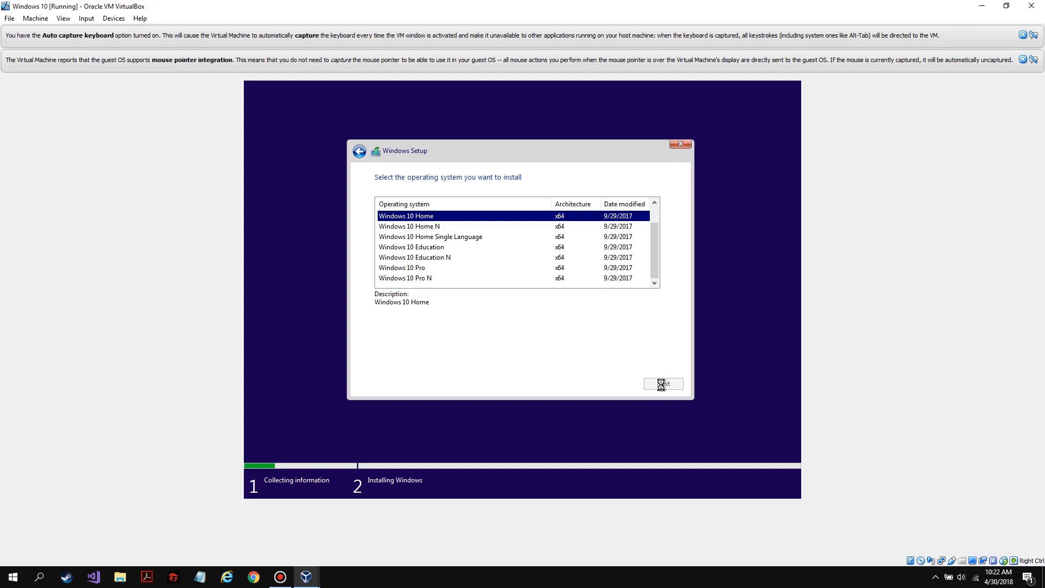
pyautogui.click(404, 359)
pyautogui.click(668, 383)
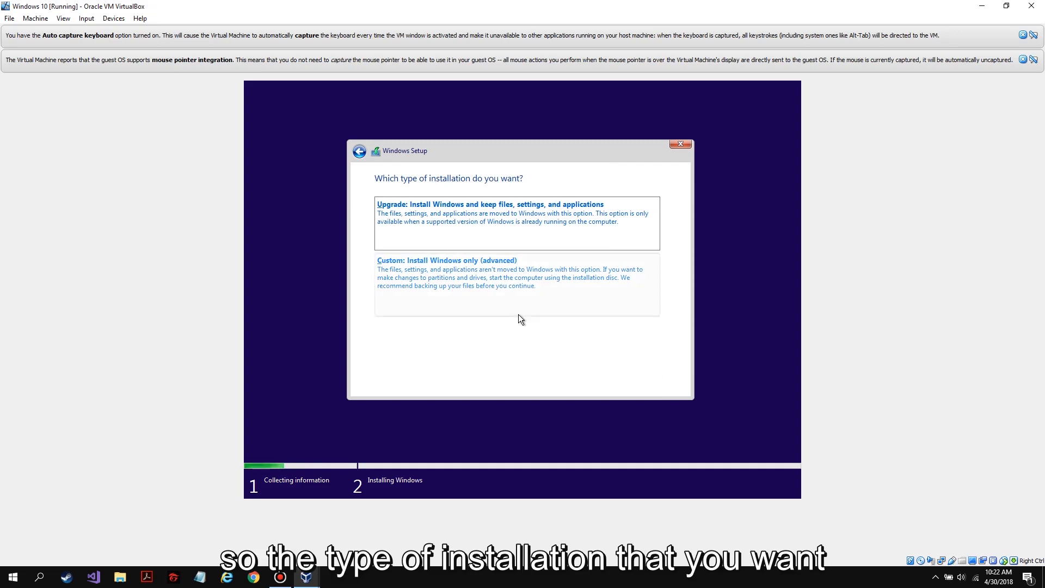
# Run a custom Windows-only installation on Drive 0 Unallocated Space and restart the virtual machine to continue setup
pyautogui.click(522, 285)
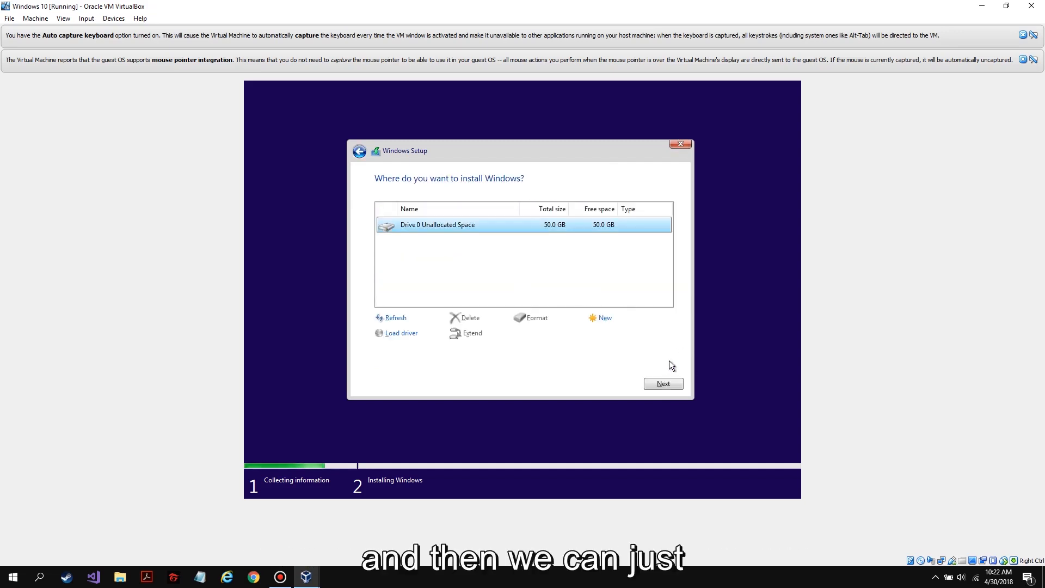
pyautogui.click(664, 383)
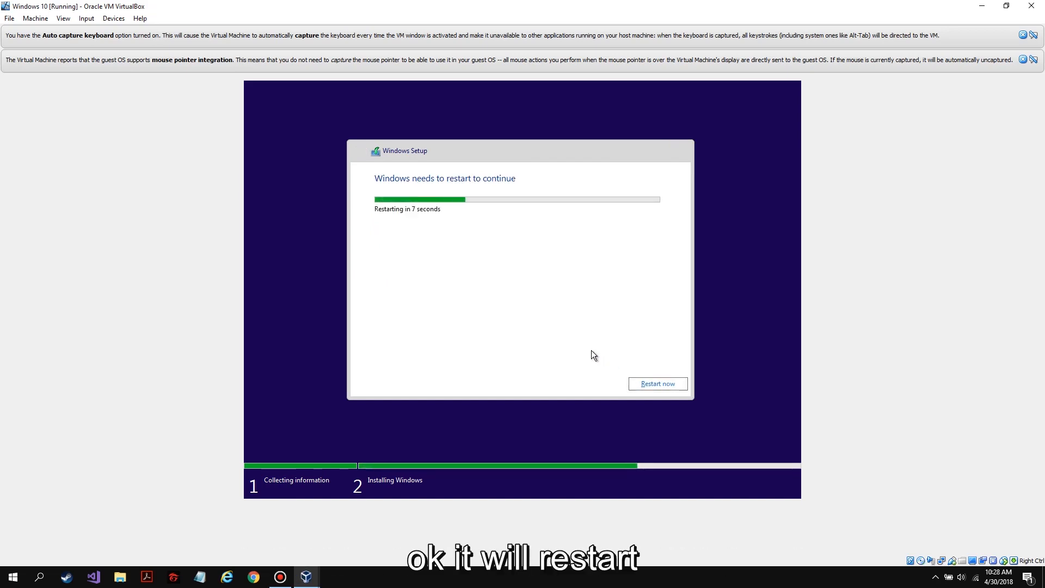
pyautogui.click(674, 388)
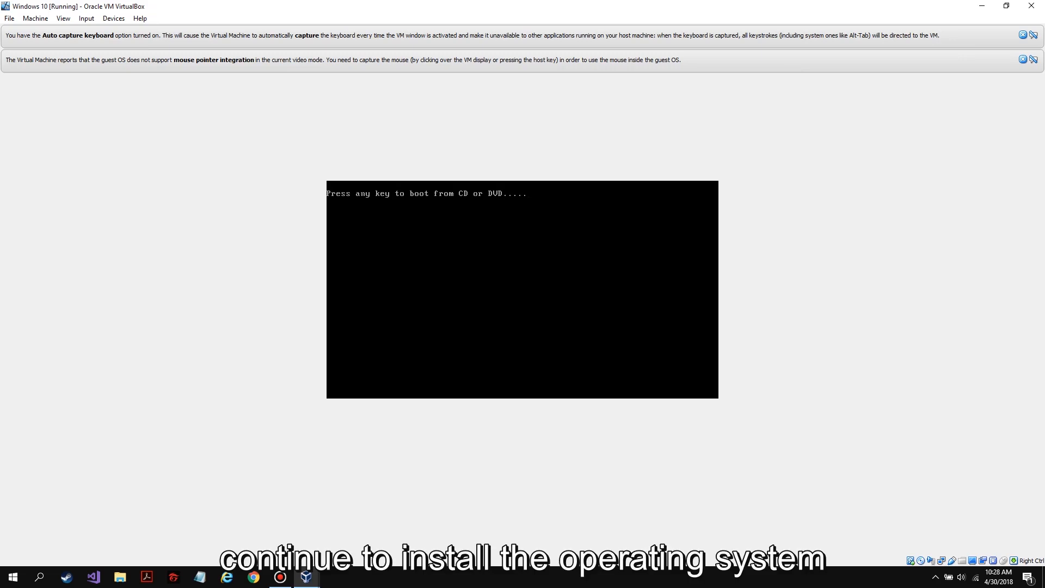
pyautogui.press('Return')
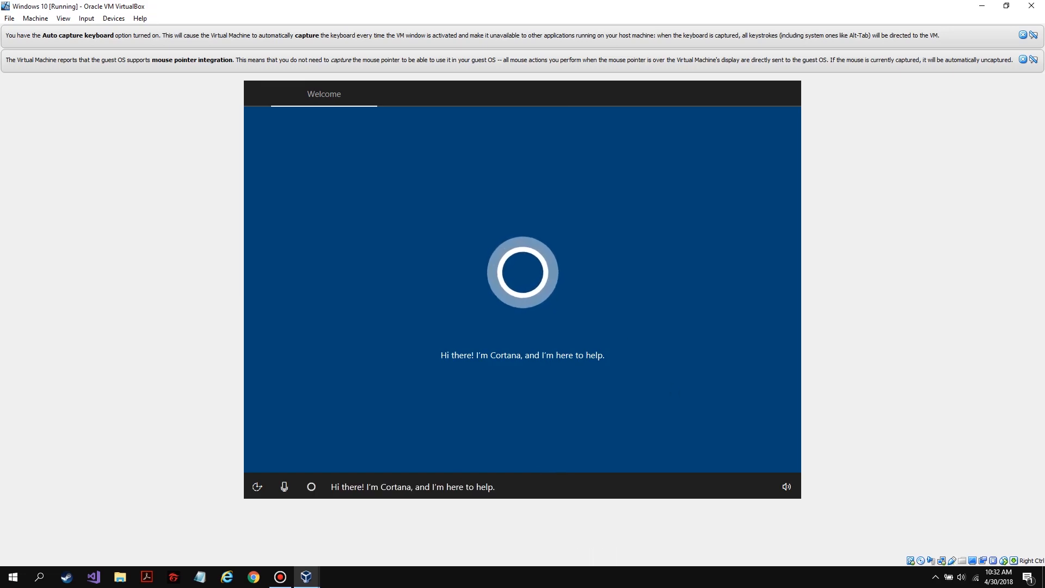
# Turn off Cortana's microphone and set the region to United States with the US keyboard, skipping a second layout
pyautogui.click(283, 493)
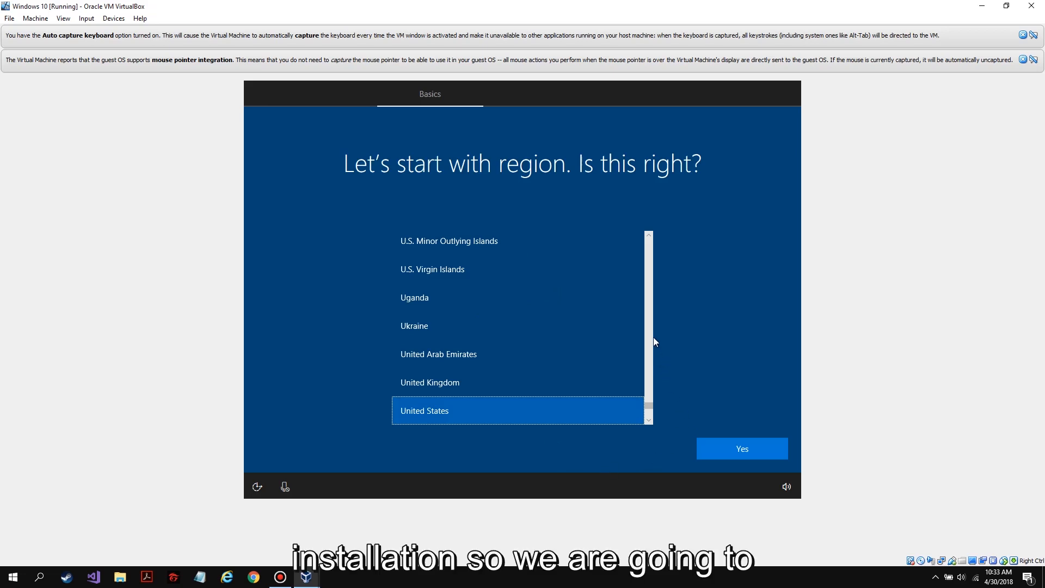
pyautogui.click(749, 446)
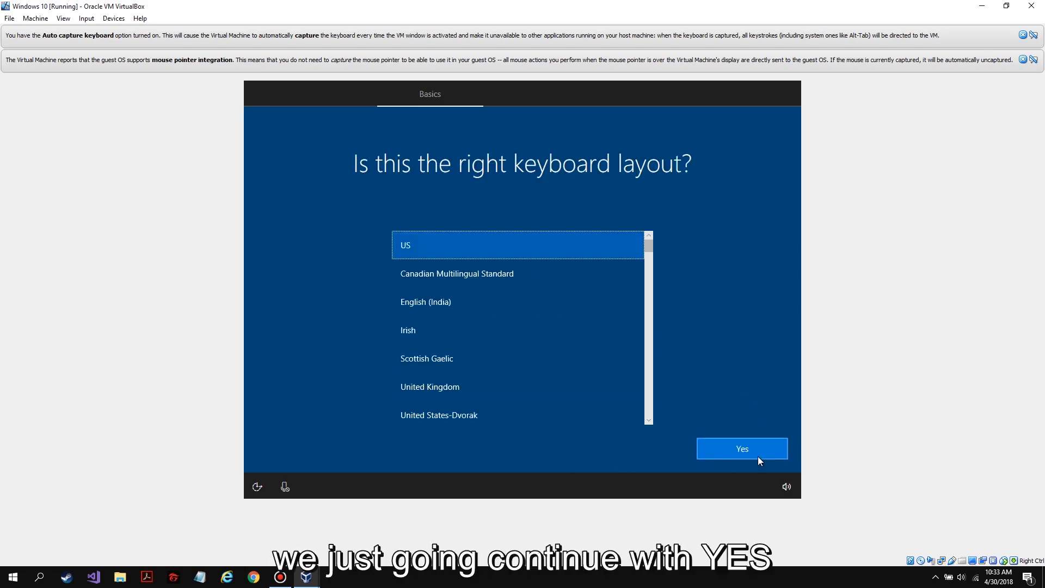
pyautogui.click(757, 456)
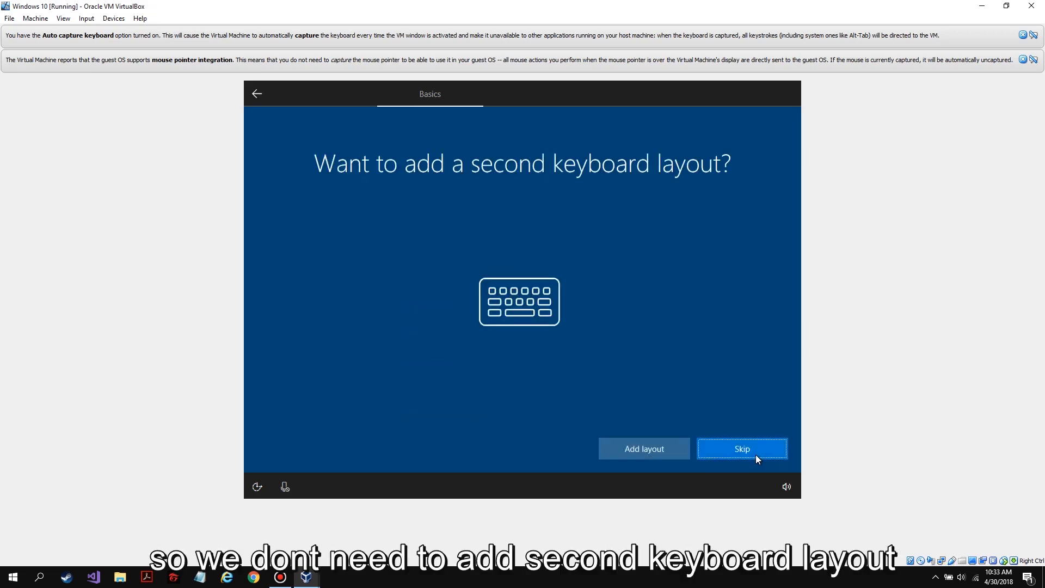
pyautogui.click(756, 456)
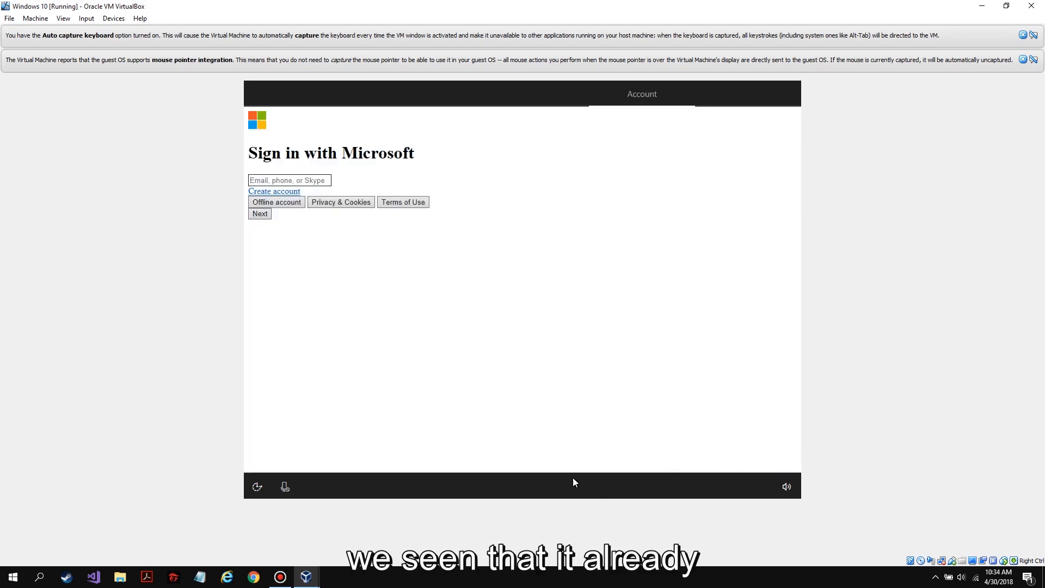
# Create an offline account named User with the password left blank
pyautogui.click(294, 207)
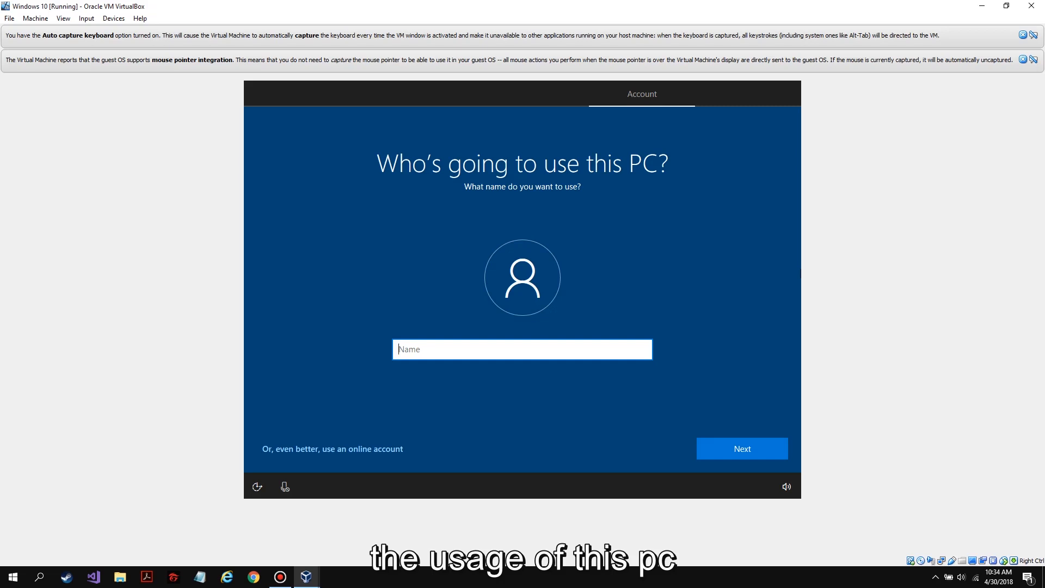
pyautogui.write('User')
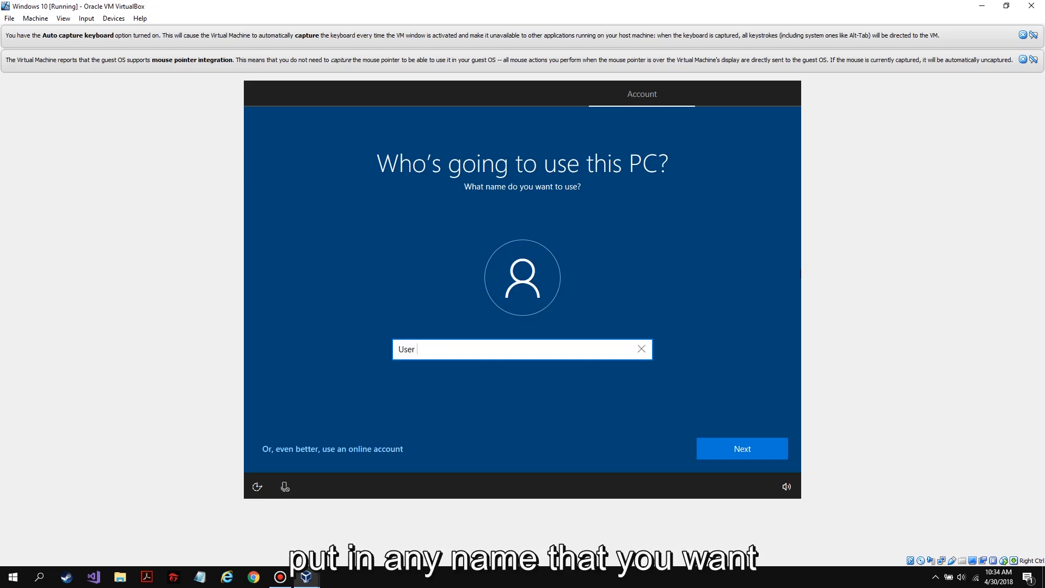
pyautogui.click(751, 449)
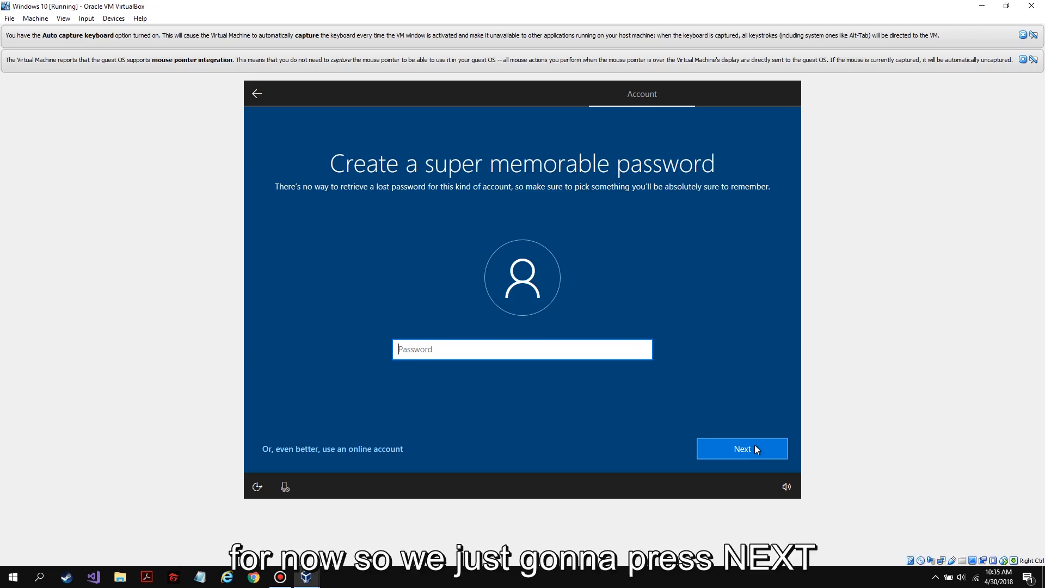
pyautogui.click(756, 448)
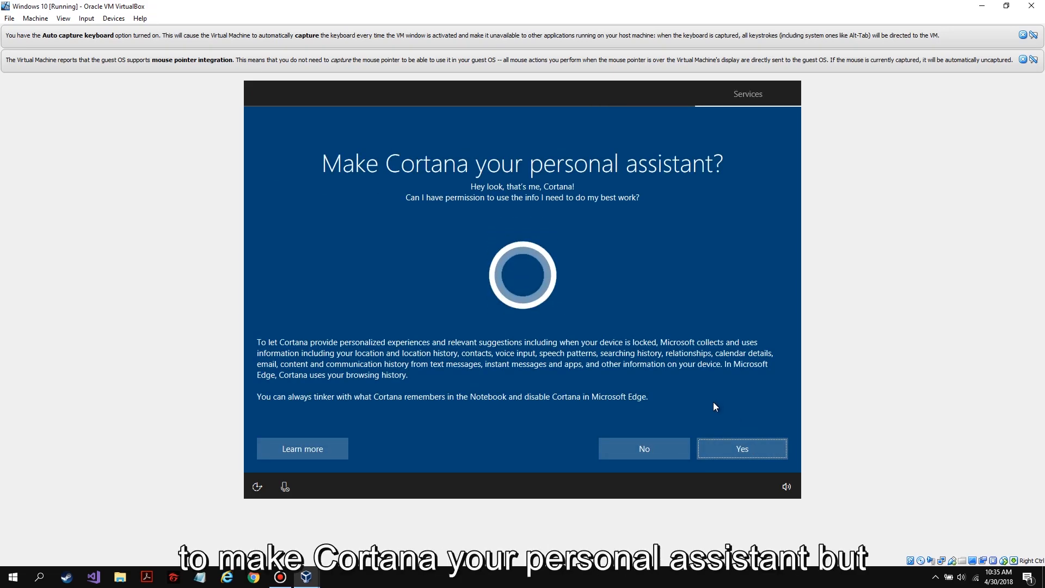
# Decline Cortana and accept the default privacy settings, dismissing the display driver notification and Edge welcome window on the desktop
pyautogui.click(652, 450)
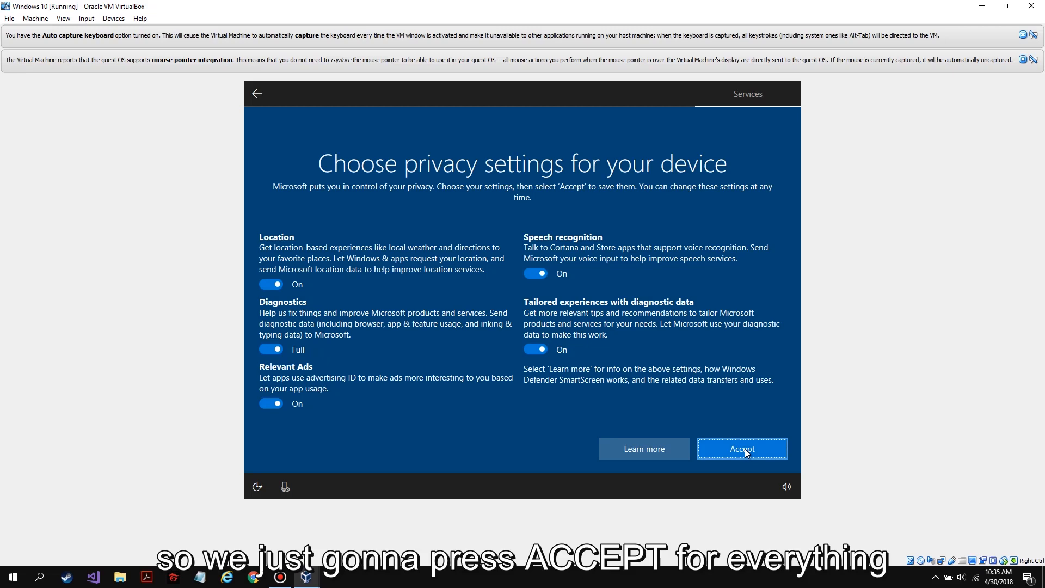
pyautogui.click(746, 450)
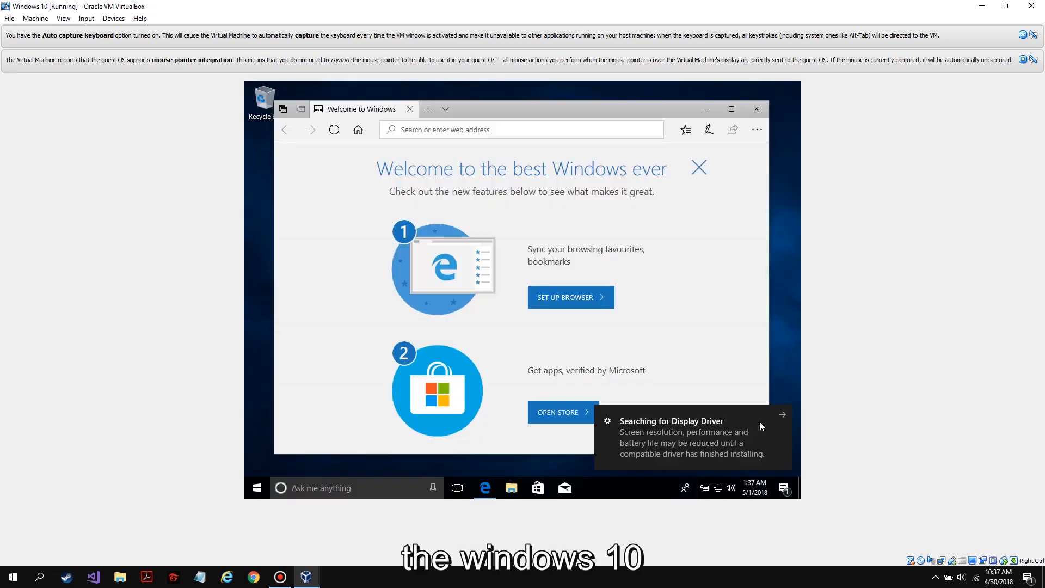
pyautogui.click(789, 413)
pyautogui.click(756, 108)
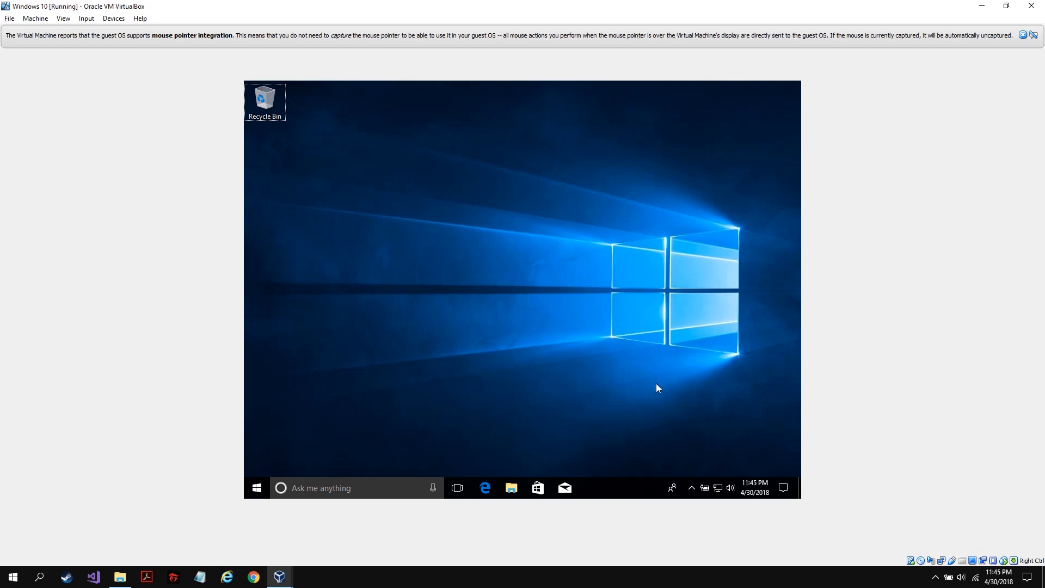
# Review the guest's notifications and the Windows Settings categories, closing Settings when done
pyautogui.click(783, 487)
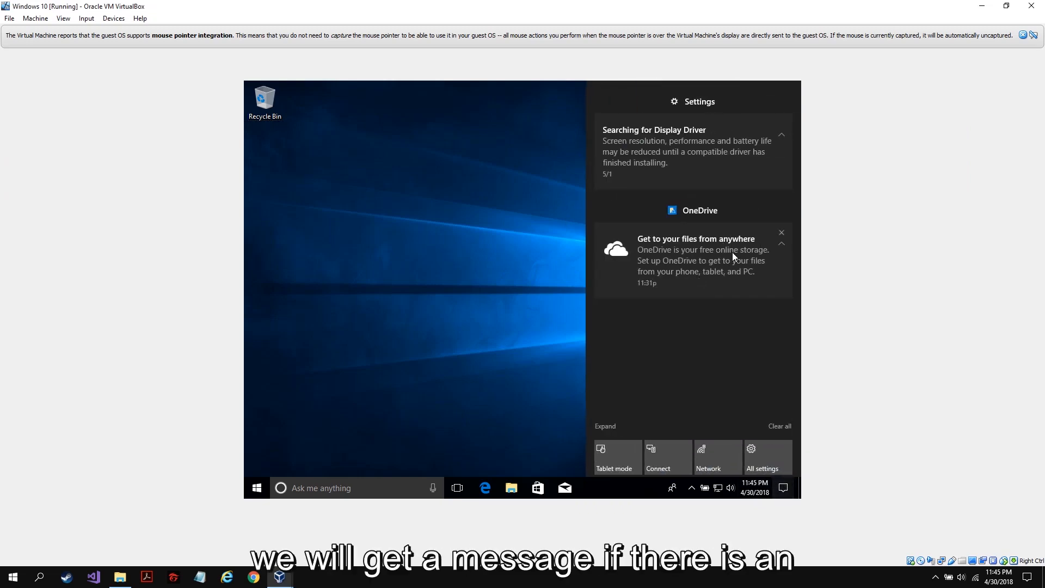
pyautogui.click(769, 456)
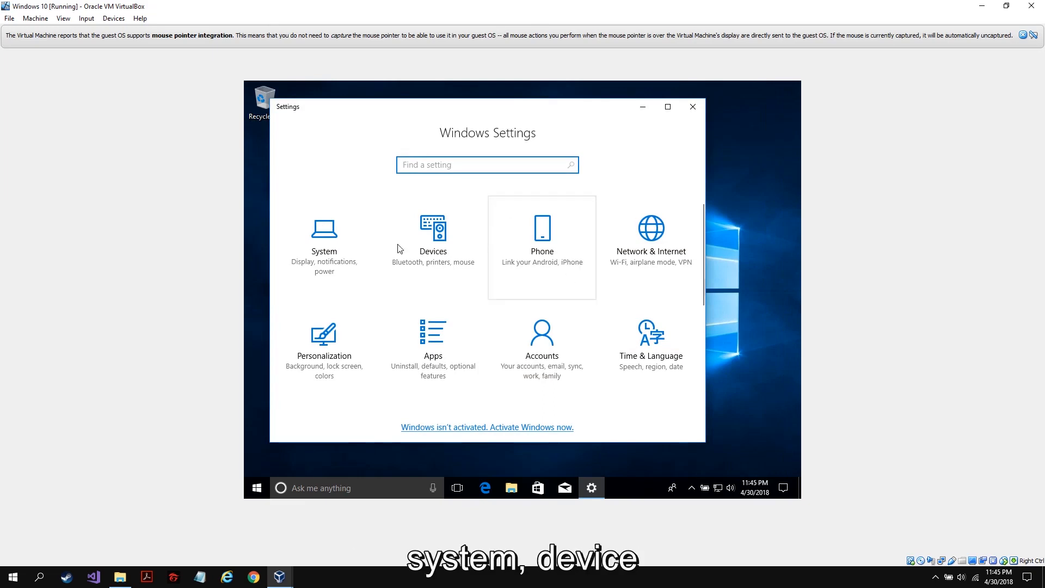
pyautogui.click(693, 107)
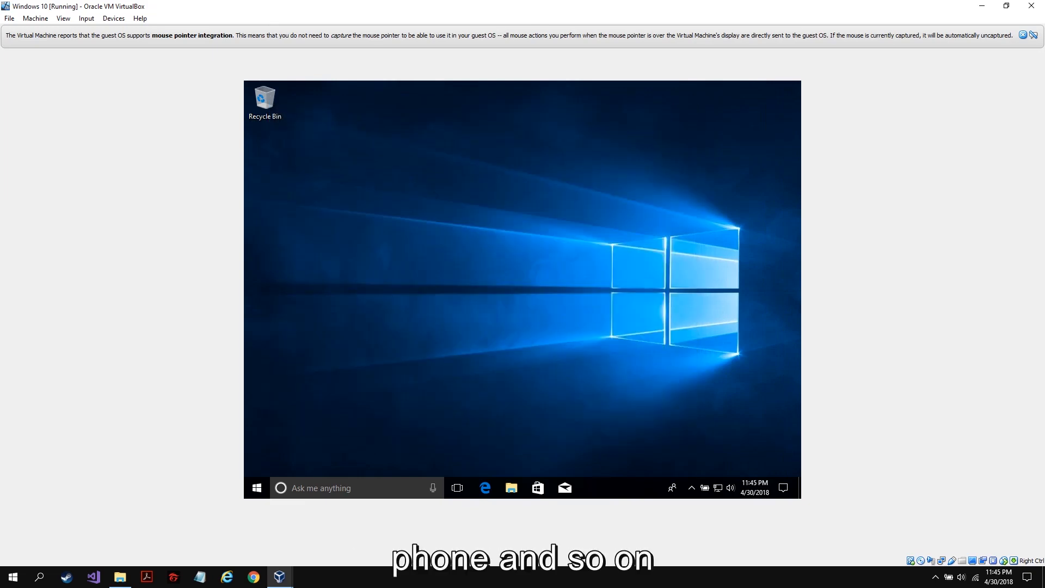
# Check the guest's speaker volume control and its network connection status
pyautogui.click(732, 491)
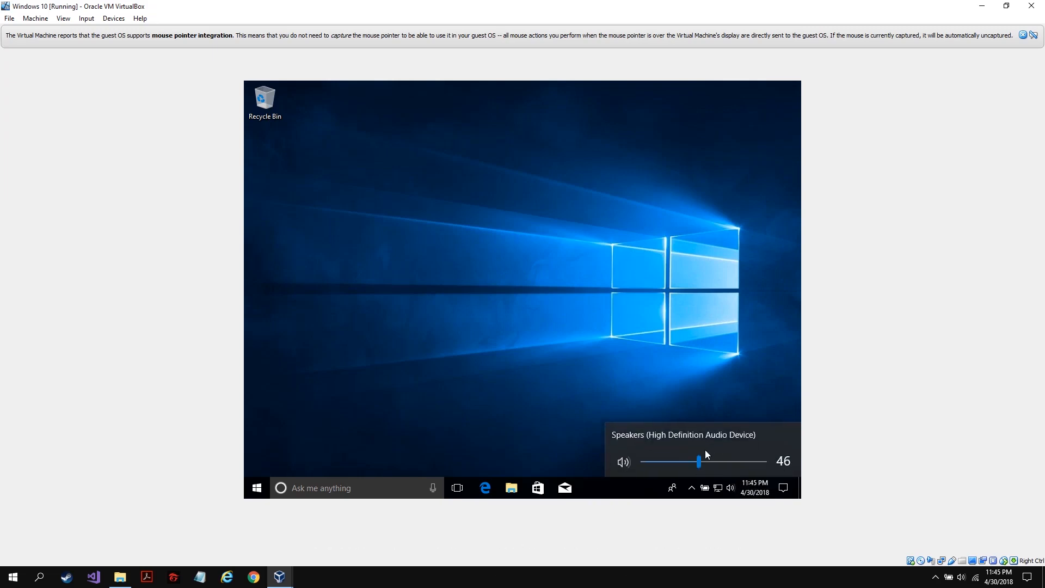
pyautogui.moveTo(703, 463)
pyautogui.mouseDown()
pyautogui.moveTo(717, 463)
pyautogui.moveTo(702, 464)
pyautogui.mouseUp()
pyautogui.click(733, 405)
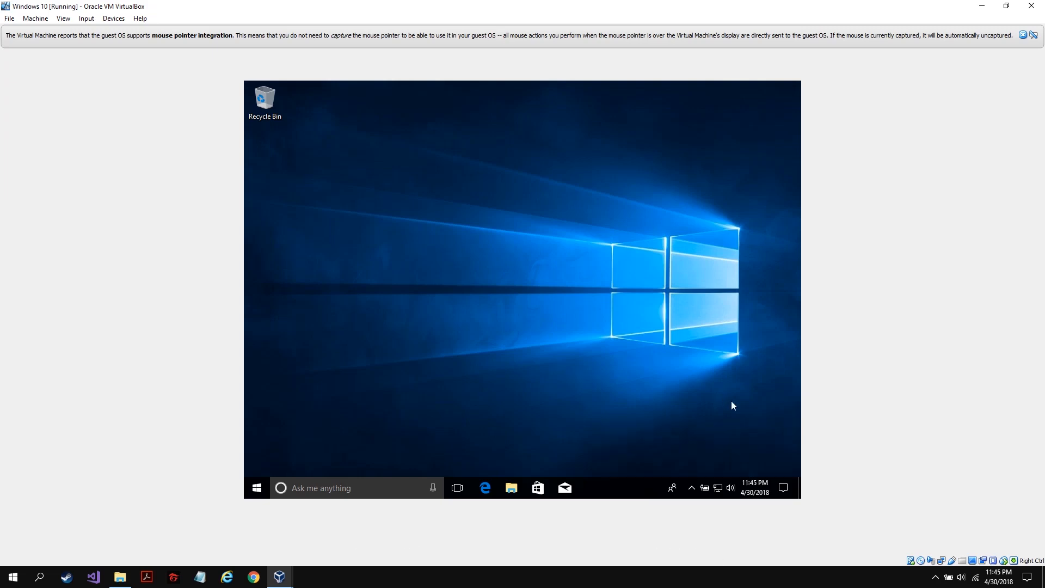
pyautogui.click(719, 488)
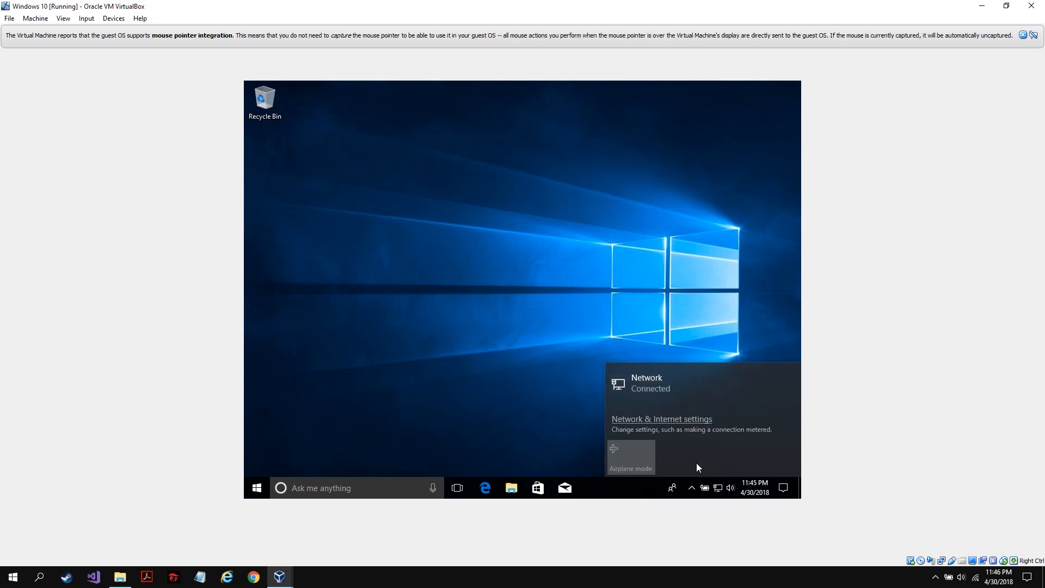
pyautogui.click(718, 490)
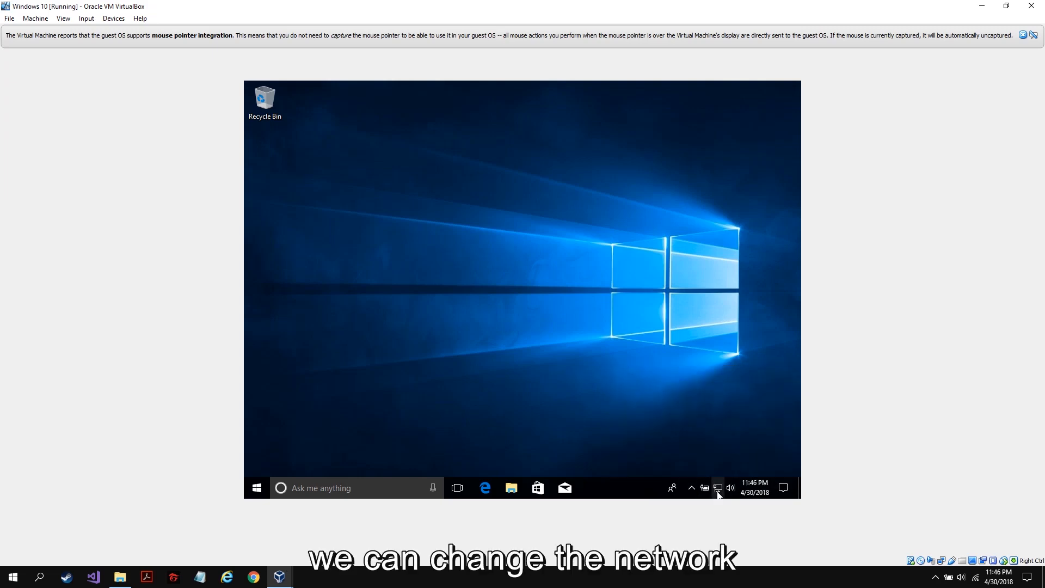
pyautogui.click(719, 489)
pyautogui.click(674, 383)
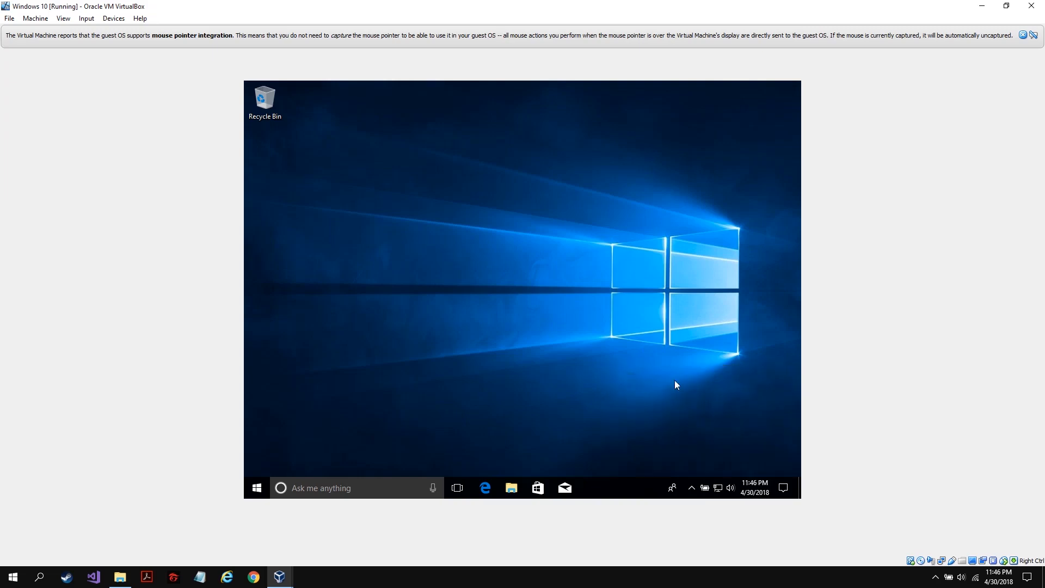
# Open and close Microsoft Edge in the guest, and browse the installed apps in the Start menu
pyautogui.click(484, 485)
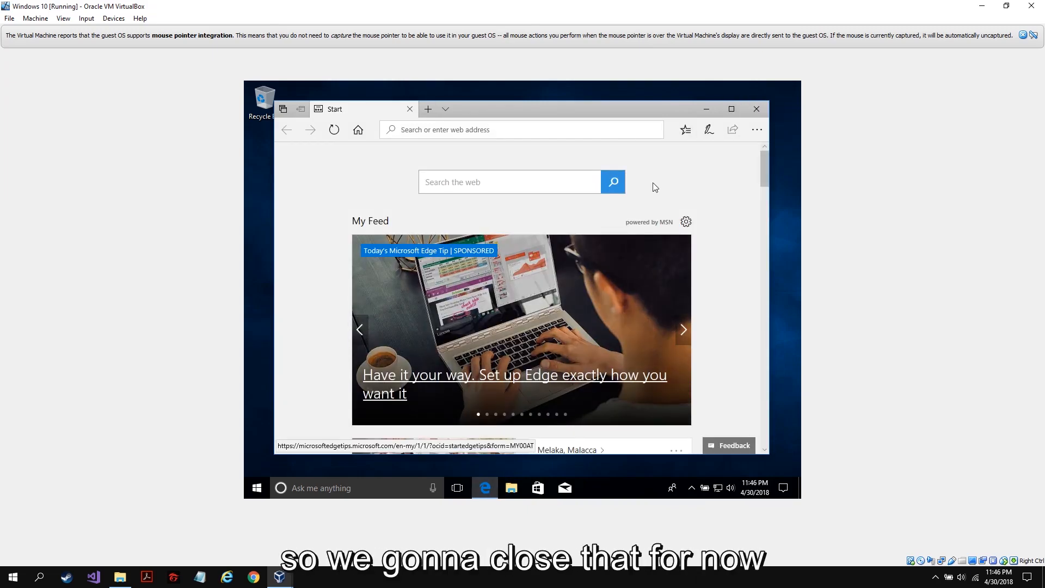
pyautogui.click(756, 110)
pyautogui.click(249, 490)
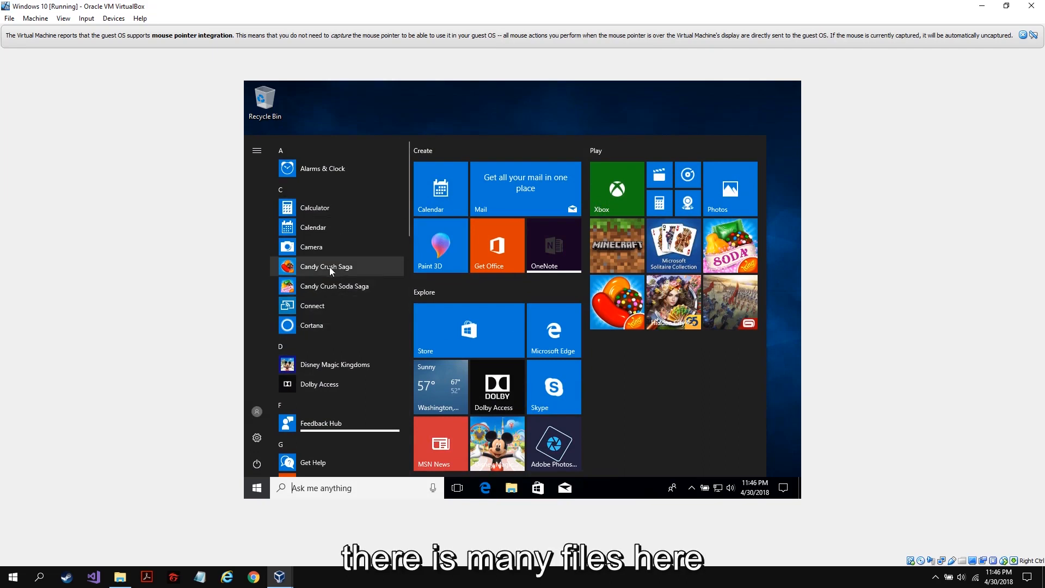
pyautogui.scroll(-12, 329, 267)
pyautogui.scroll(-5, 333, 280)
pyautogui.scroll(2, 328, 342)
pyautogui.scroll(15, 369, 392)
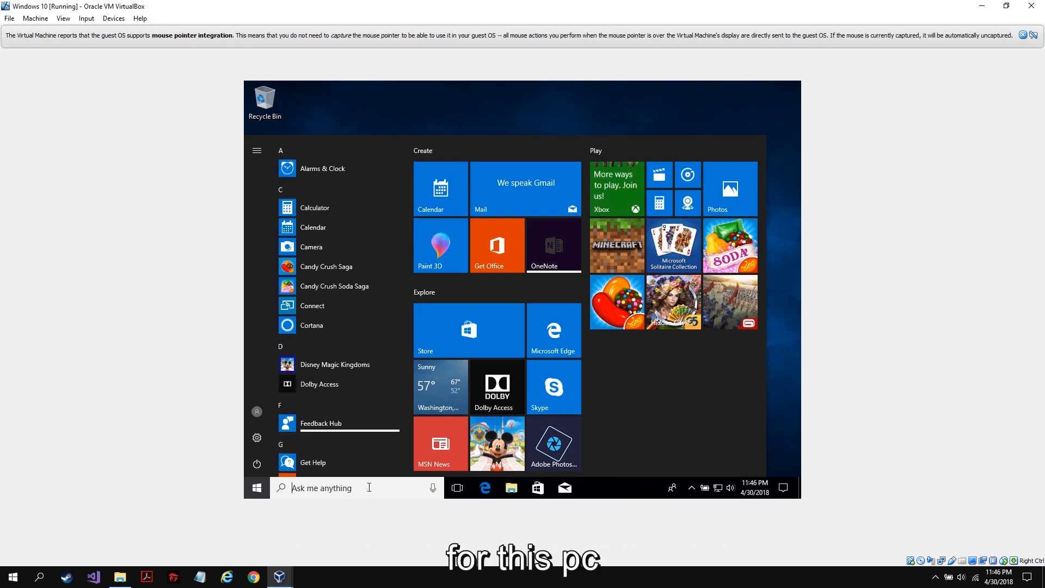
# Search the guest for This PC, open it, and examine the folders on Local Disk (C:)
pyautogui.click(369, 488)
pyautogui.write('this')
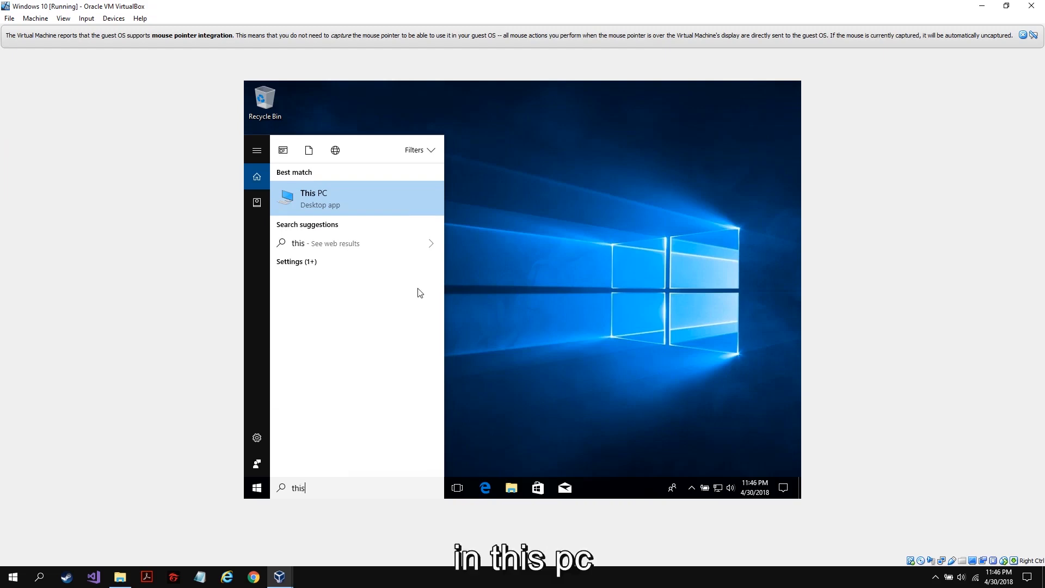
pyautogui.click(404, 203)
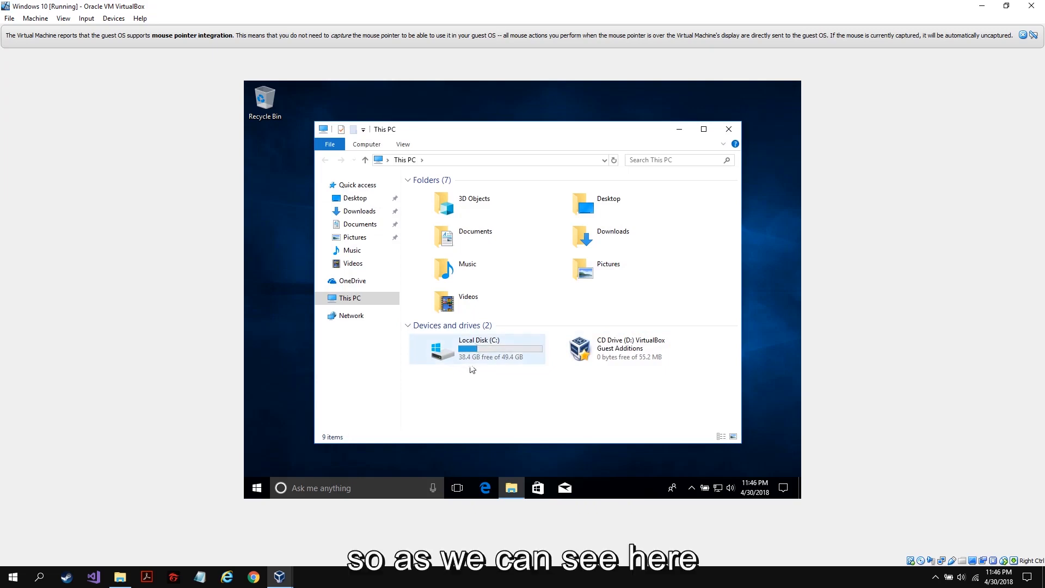
pyautogui.doubleClick(487, 356)
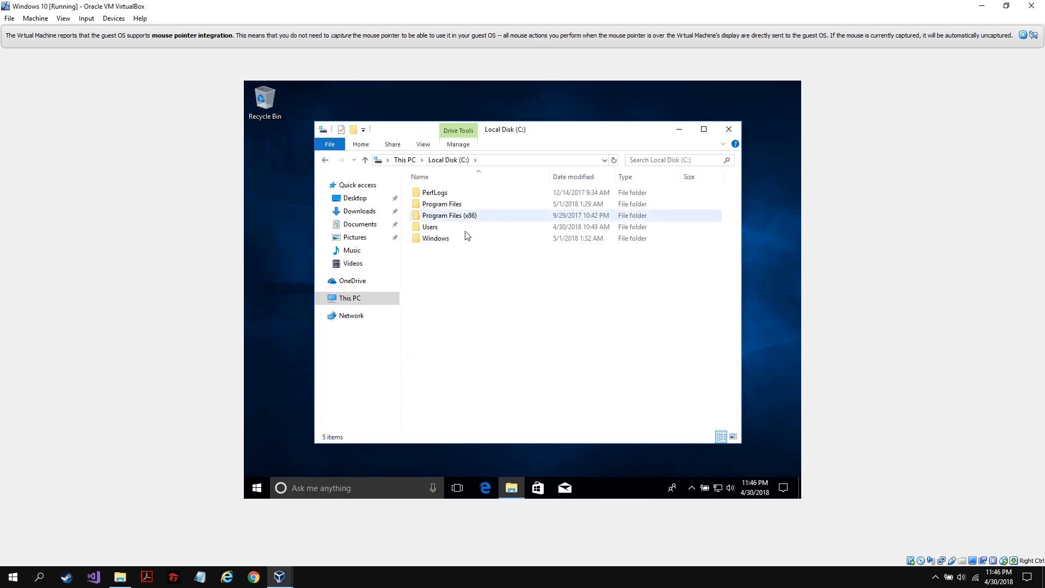
pyautogui.moveTo(476, 268); pyautogui.dragTo(491, 189)
pyautogui.moveTo(474, 287); pyautogui.dragTo(502, 191)
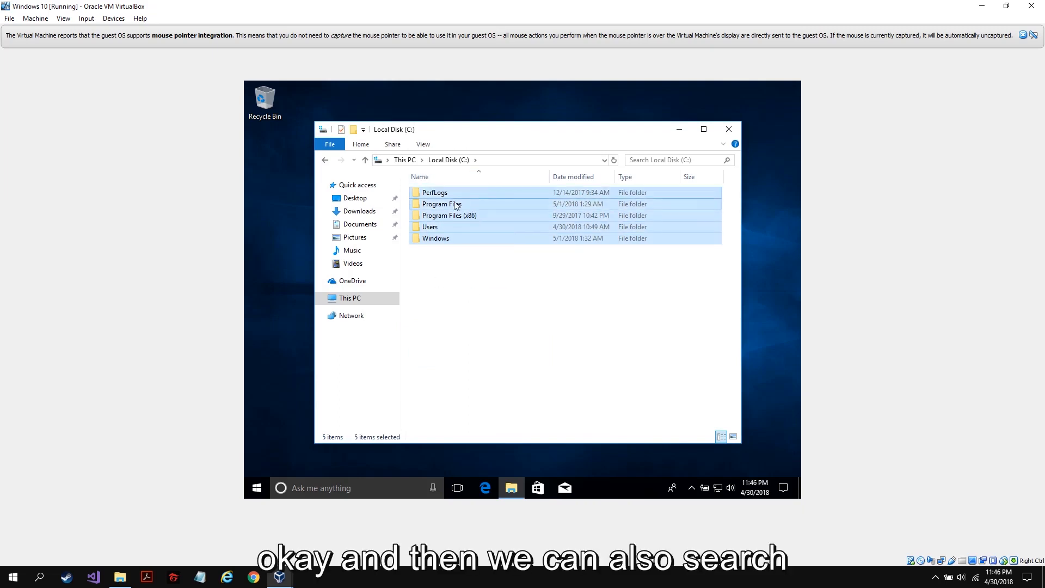
# Search This PC for "windows", look through the results and close File Explorer
pyautogui.click(326, 160)
pyautogui.click(648, 159)
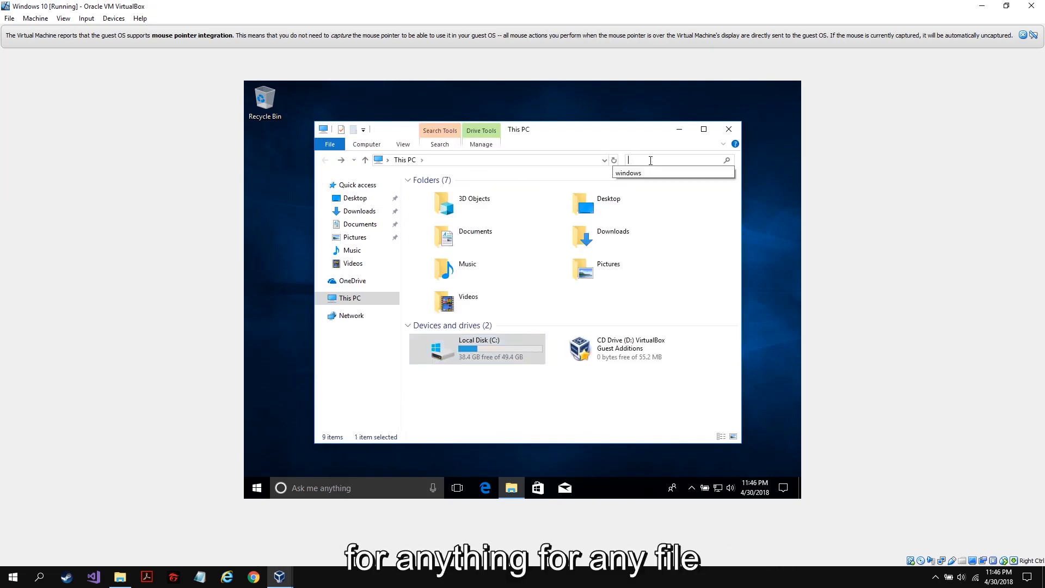
pyautogui.write('windows')
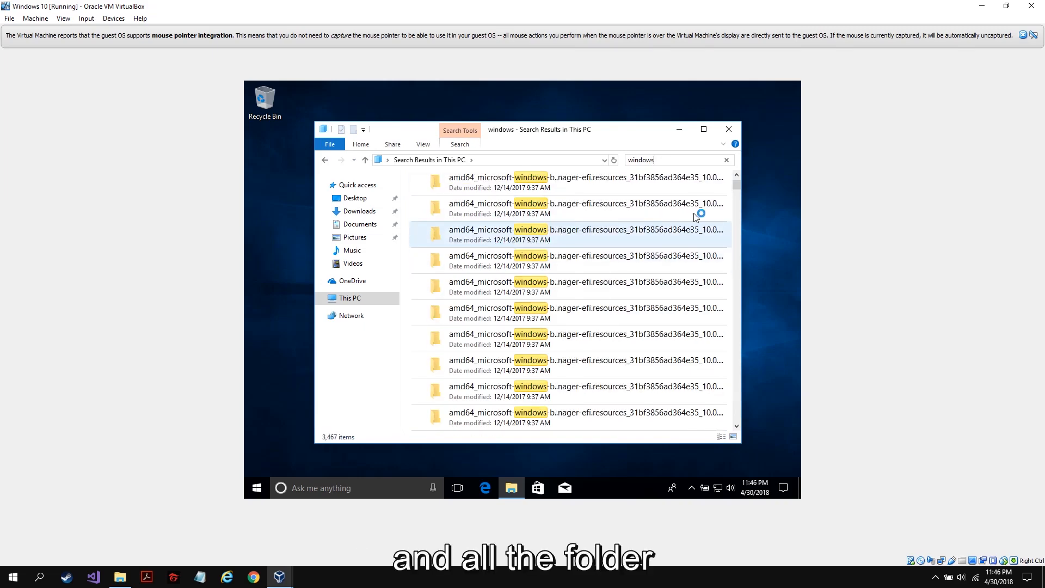
pyautogui.moveTo(740, 193); pyautogui.dragTo(731, 433)
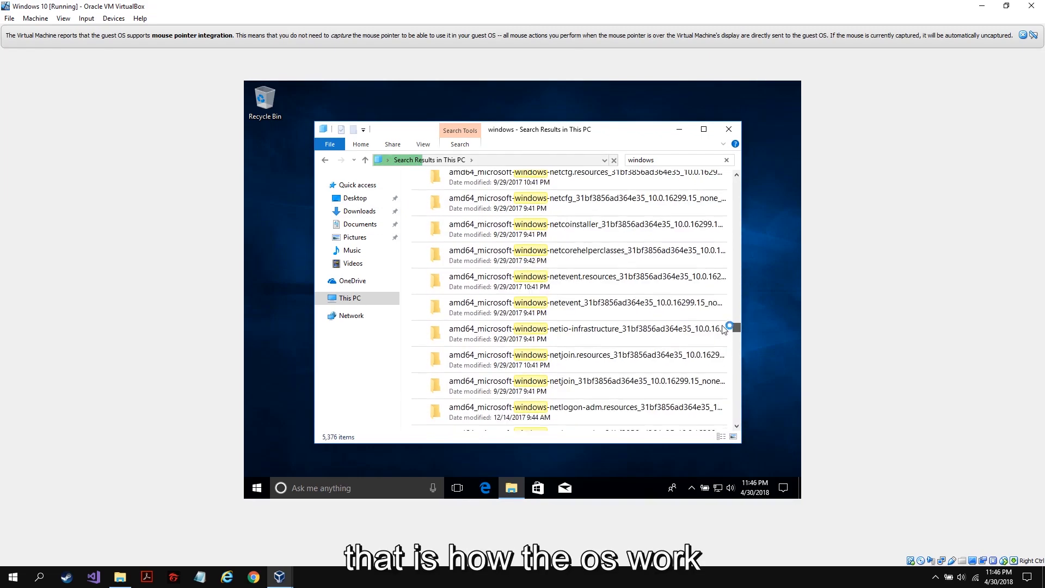
pyautogui.click(735, 133)
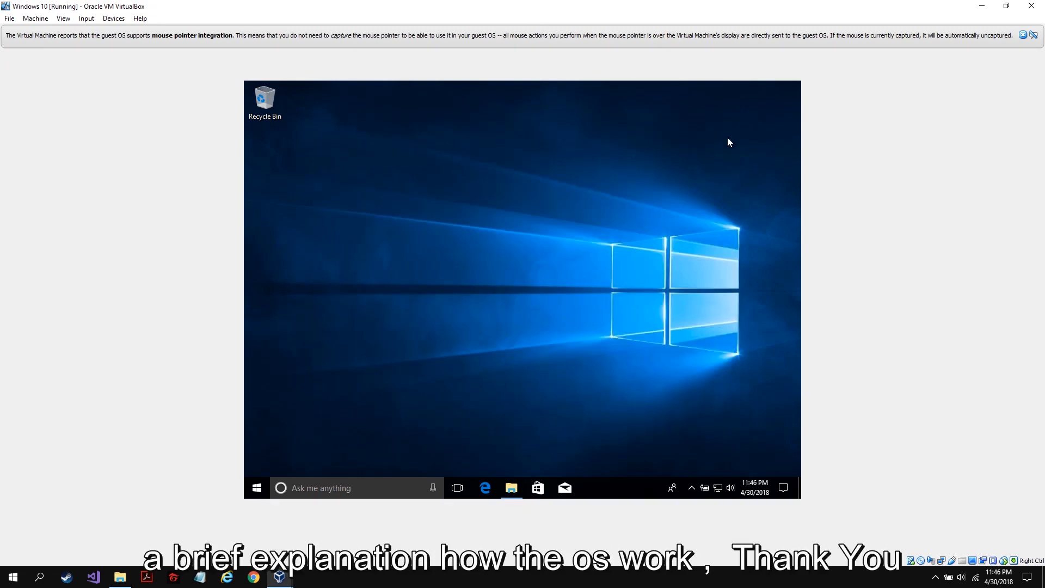